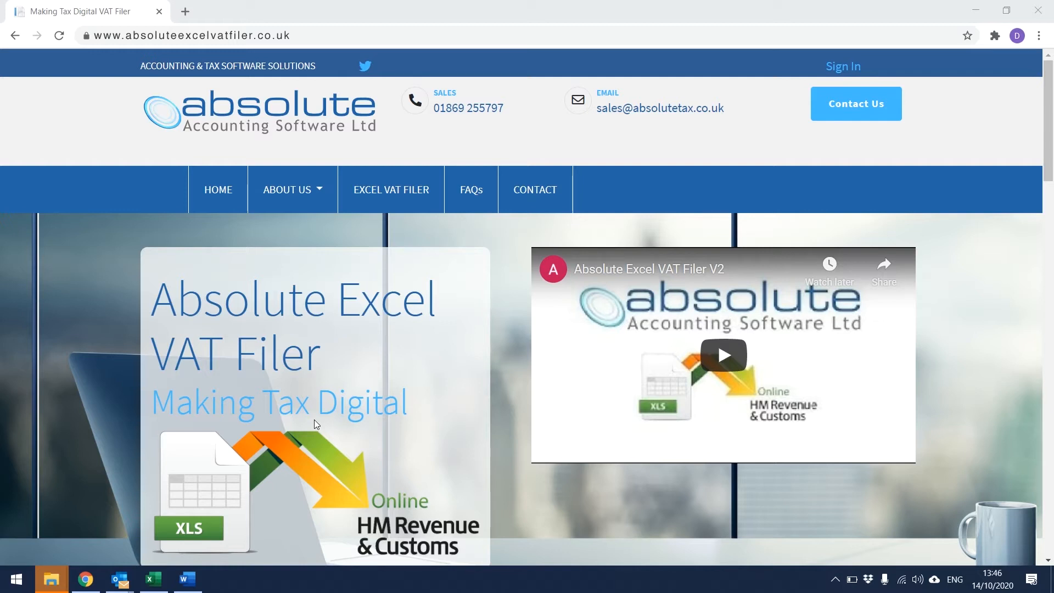
Sign in to the client portal with the saved username and the account password
{"action": "left_click", "coordinate": [851, 75]}
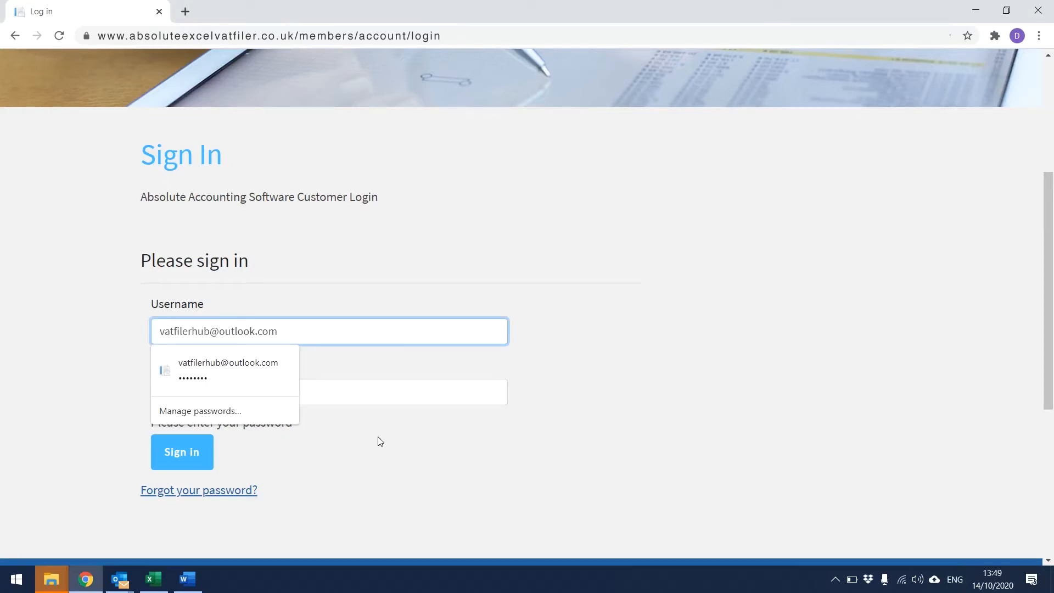
{"action": "left_click", "coordinate": [329, 389]}
{"action": "type", "text": "•••••••"}
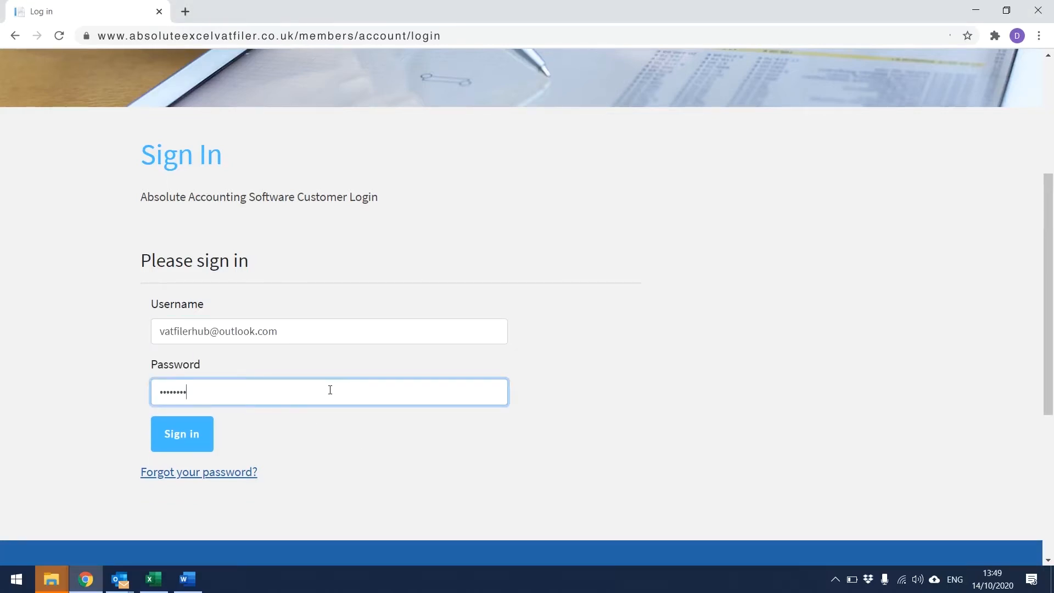
{"action": "left_click", "coordinate": [179, 446]}
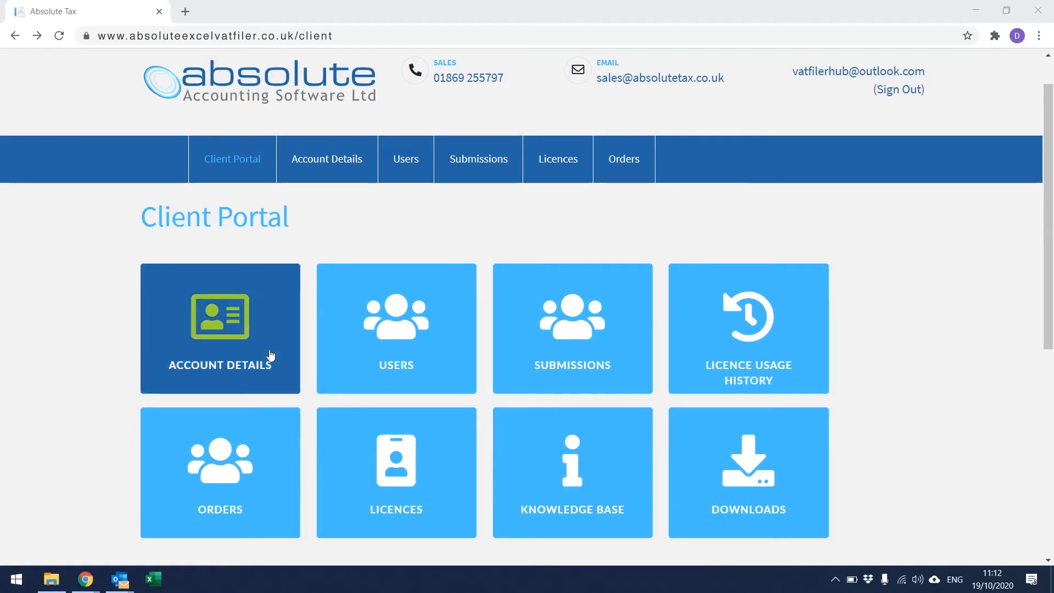
Open Account Details and scroll through the company's details form, including Company Name
{"action": "left_click", "coordinate": [269, 352]}
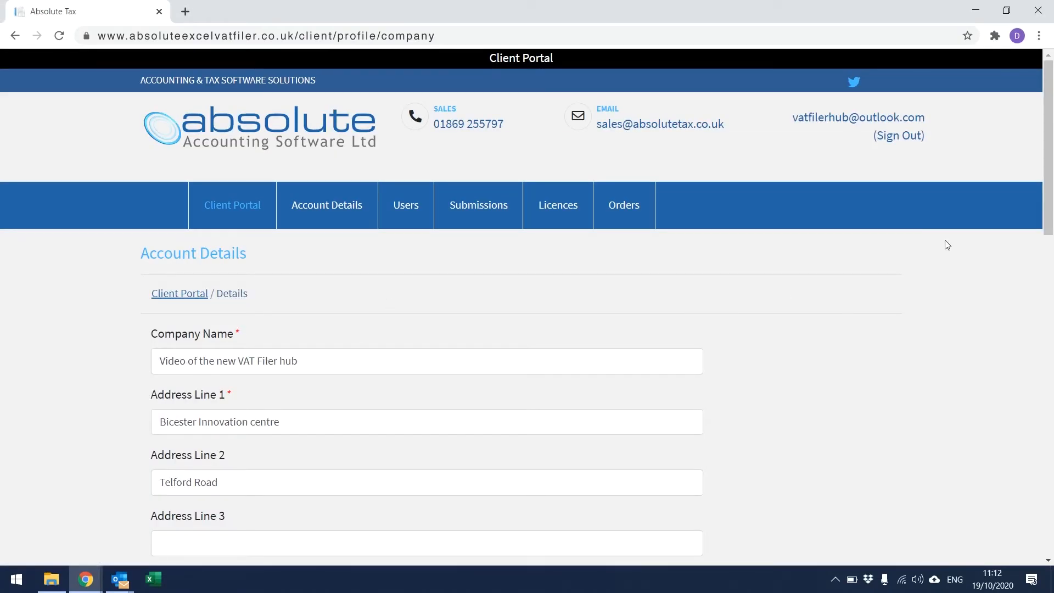
{"action": "left_click_drag", "start_coordinate": [1047, 211], "coordinate": [1052, 255]}
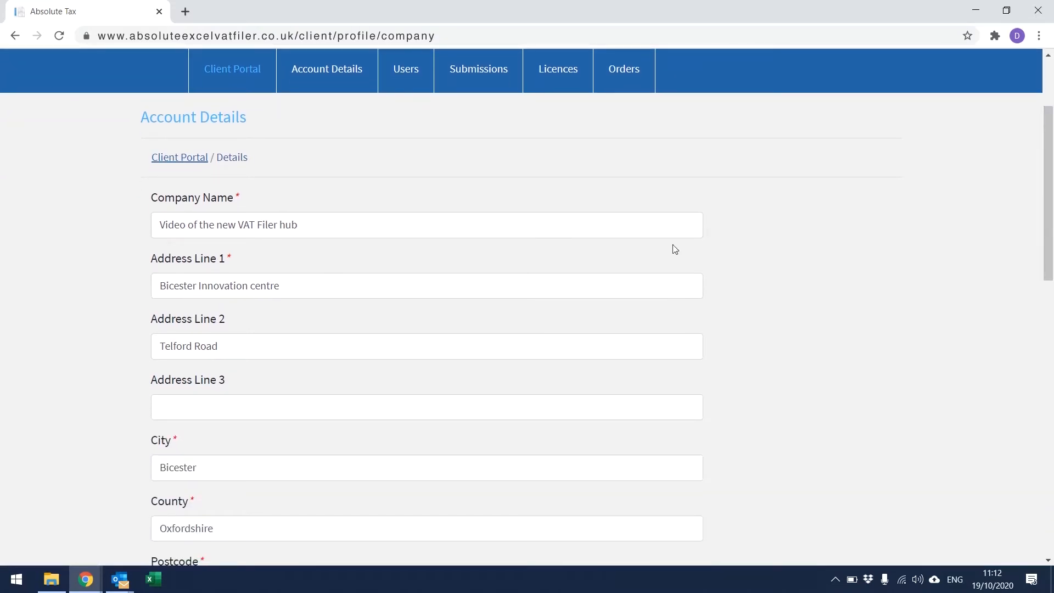
{"action": "left_click", "coordinate": [501, 224]}
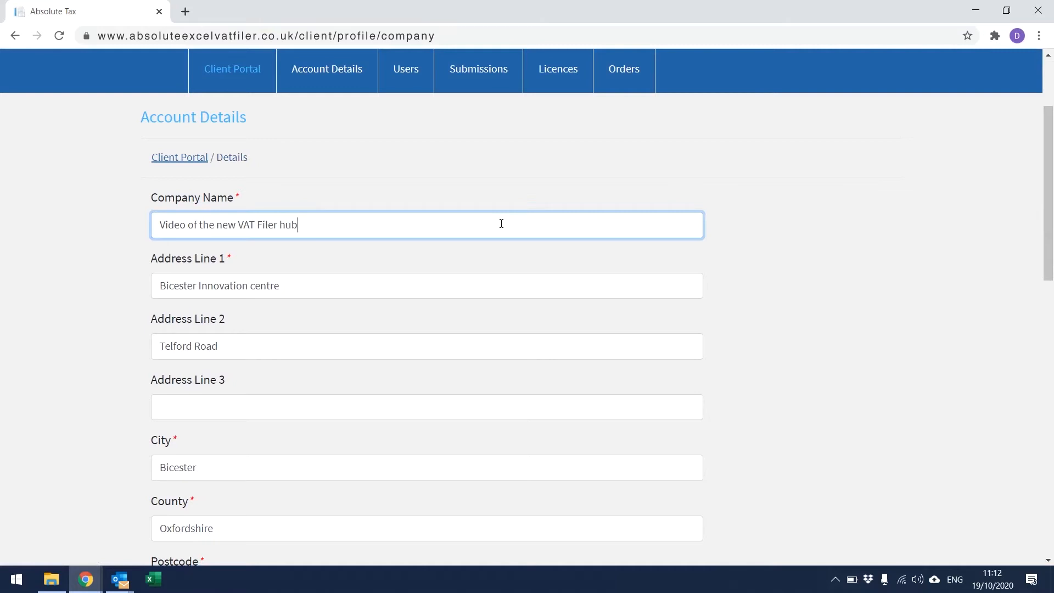
{"action": "left_click_drag", "start_coordinate": [1047, 162], "coordinate": [1052, 414]}
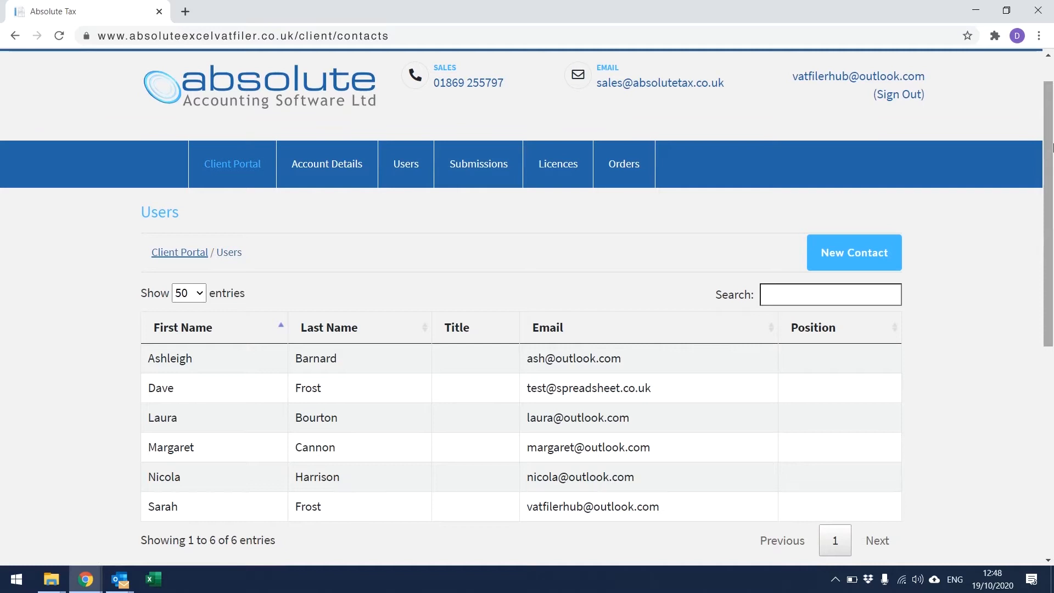
Start a new contact and enter the user's first name, last name and e-mail address
{"action": "left_click", "coordinate": [838, 258]}
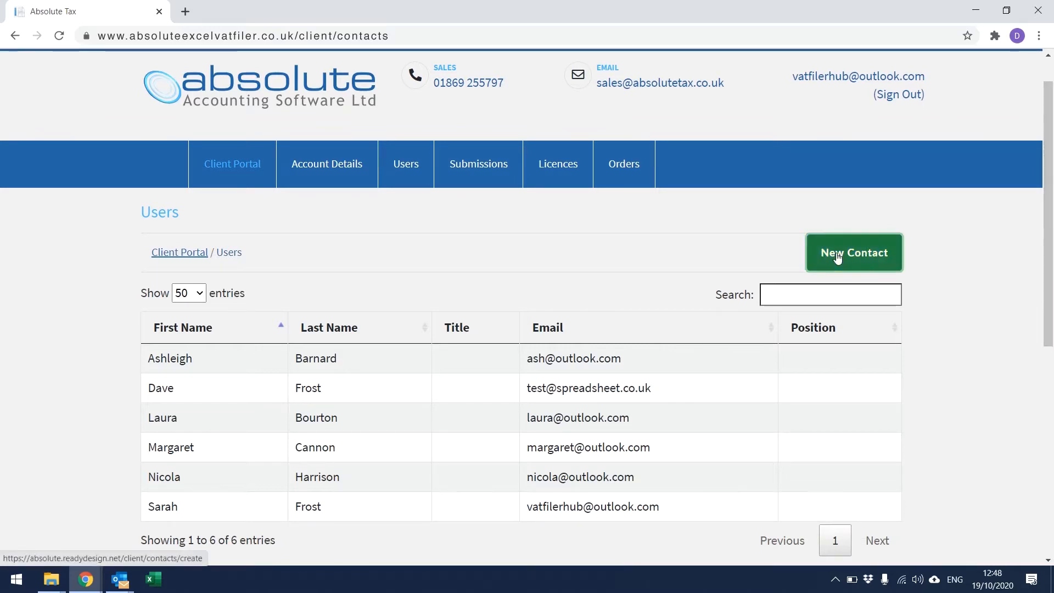
{"action": "left_click", "coordinate": [522, 360]}
{"action": "left_click", "coordinate": [386, 421]}
{"action": "left_click", "coordinate": [341, 479]}
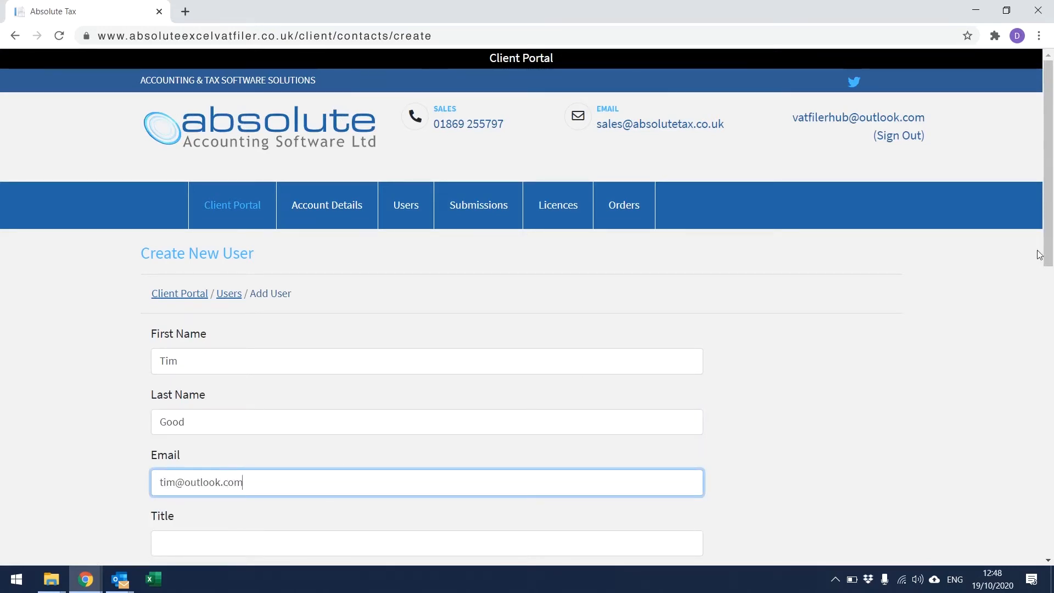
Create the user, then review their Licence and Portal Login details
{"action": "scroll", "coordinate": [1039, 254], "scroll_direction": "down", "scroll_amount": 7}
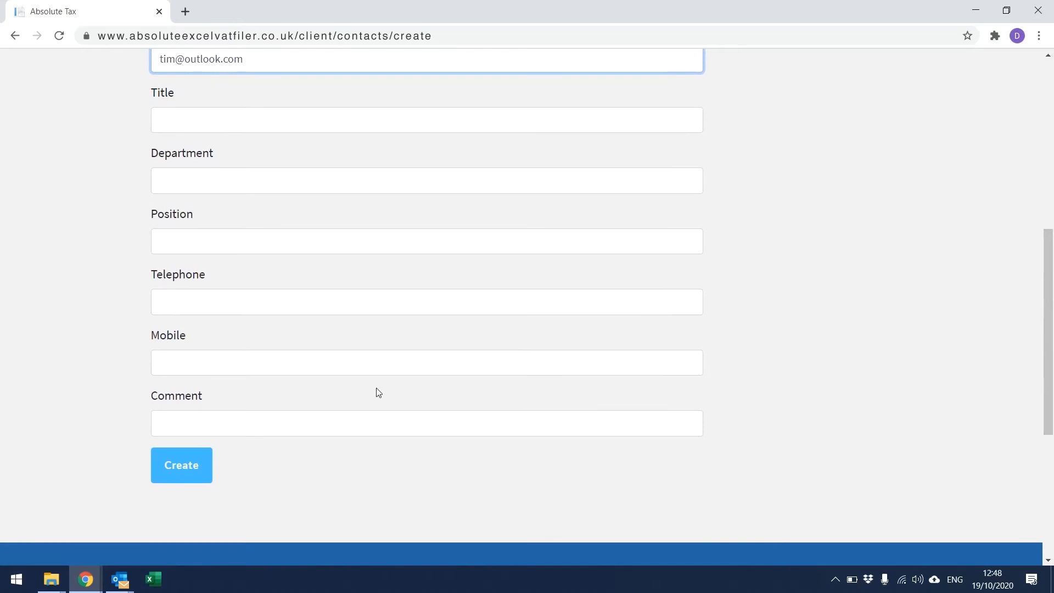
{"action": "left_click", "coordinate": [200, 462]}
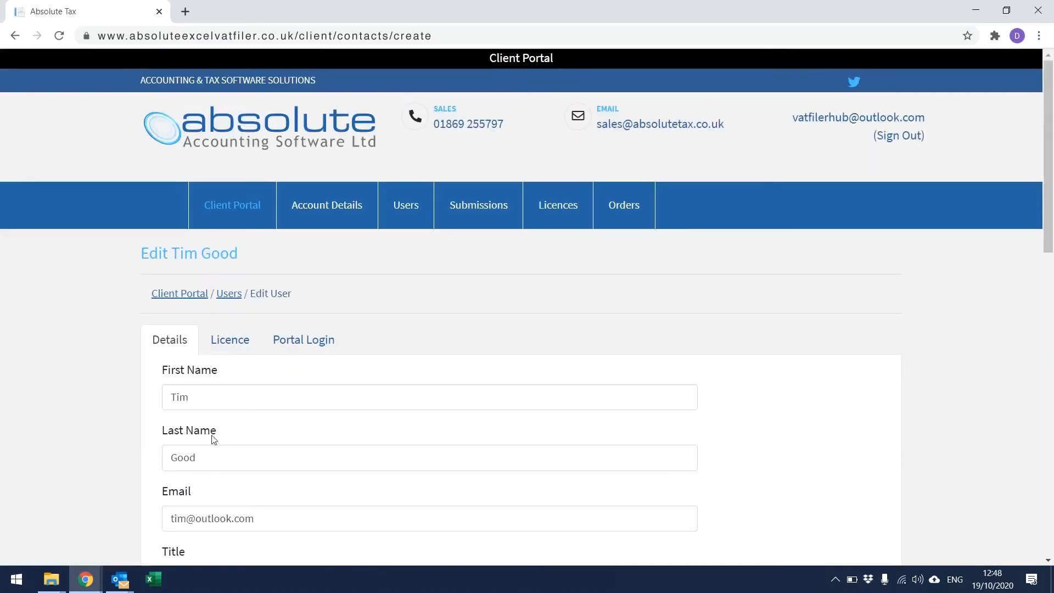
{"action": "left_click", "coordinate": [236, 343]}
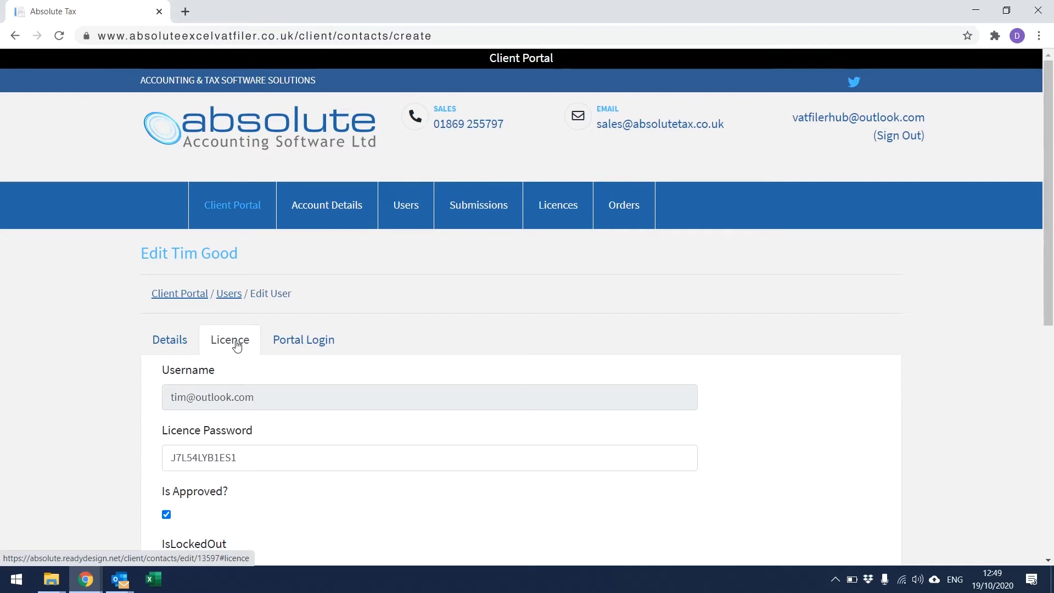
{"action": "left_click", "coordinate": [316, 344]}
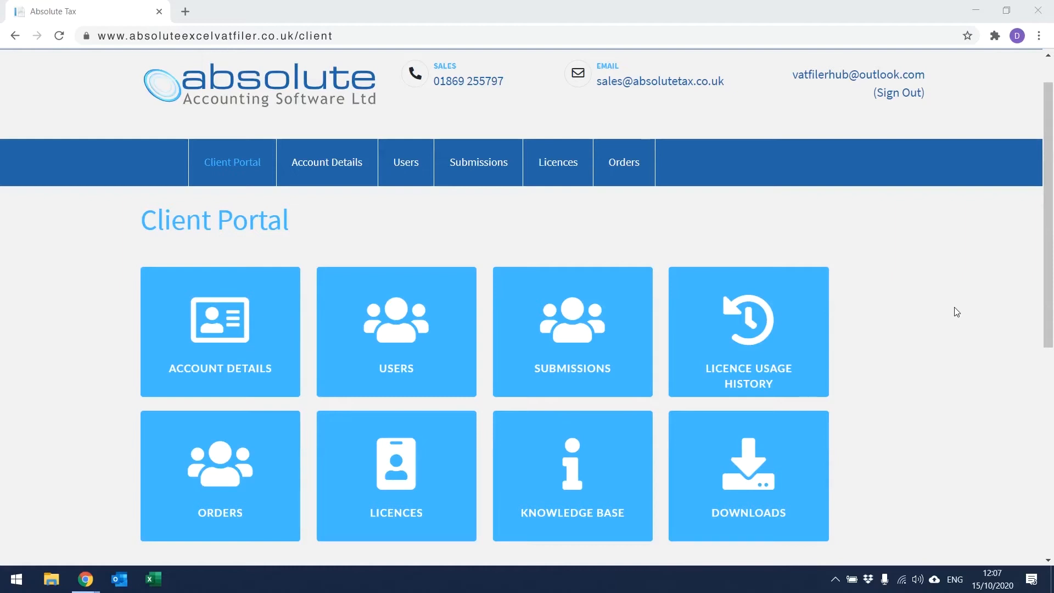
Download the Example Company Ltd submission's HMRC VAT receipt and scroll through the PDF
{"action": "left_click", "coordinate": [618, 301]}
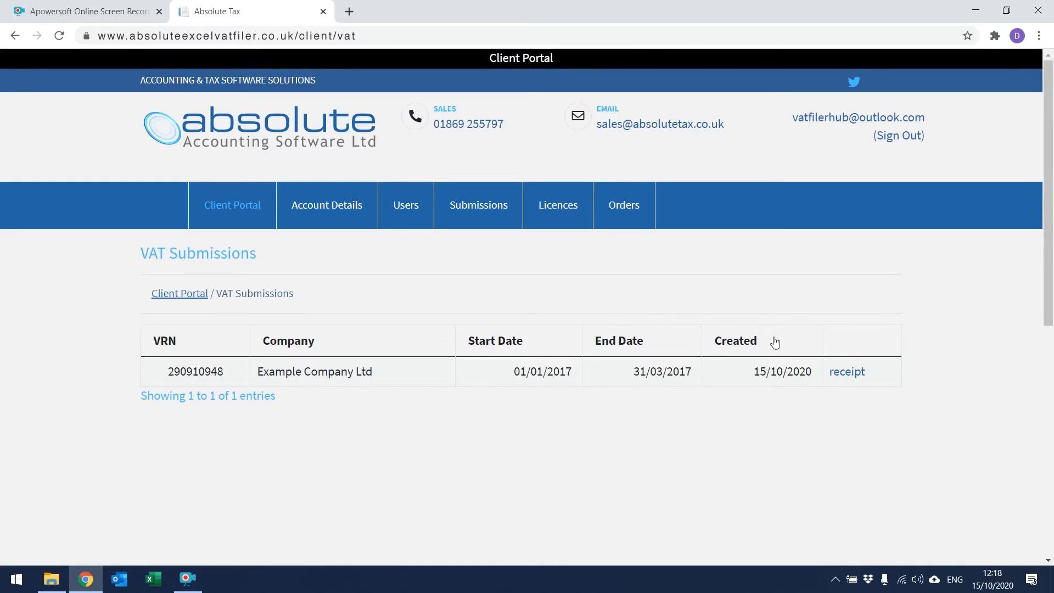
{"action": "left_click", "coordinate": [840, 374]}
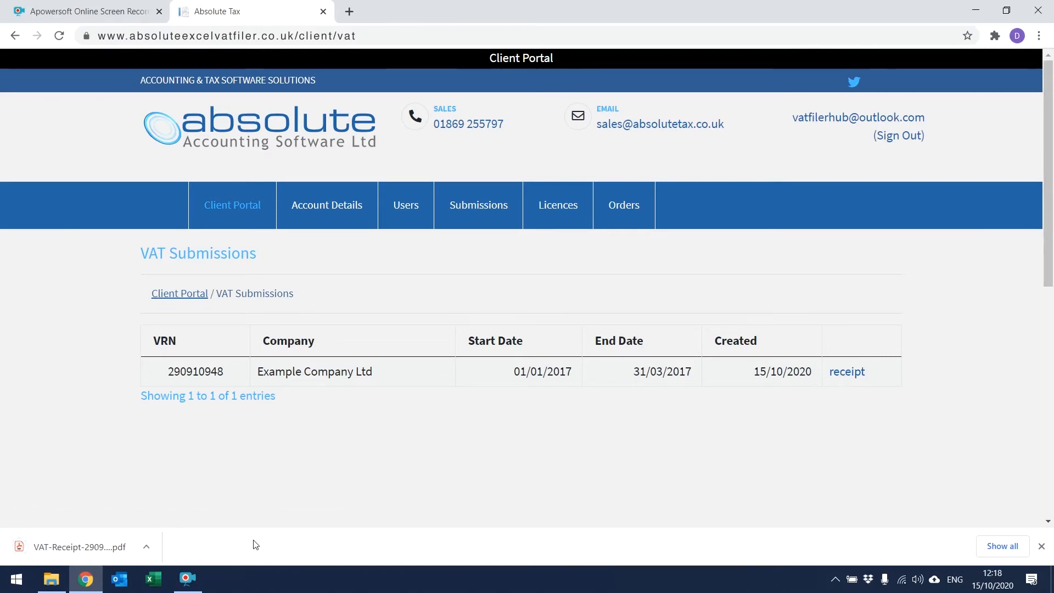
{"action": "left_click", "coordinate": [64, 545]}
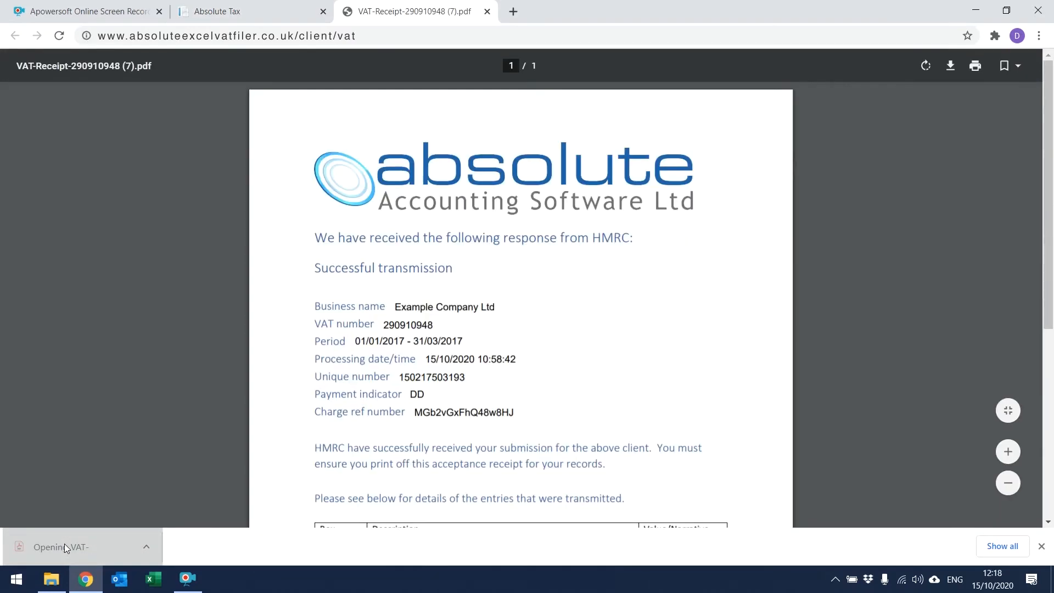
{"action": "left_click_drag", "start_coordinate": [1050, 186], "coordinate": [1049, 293]}
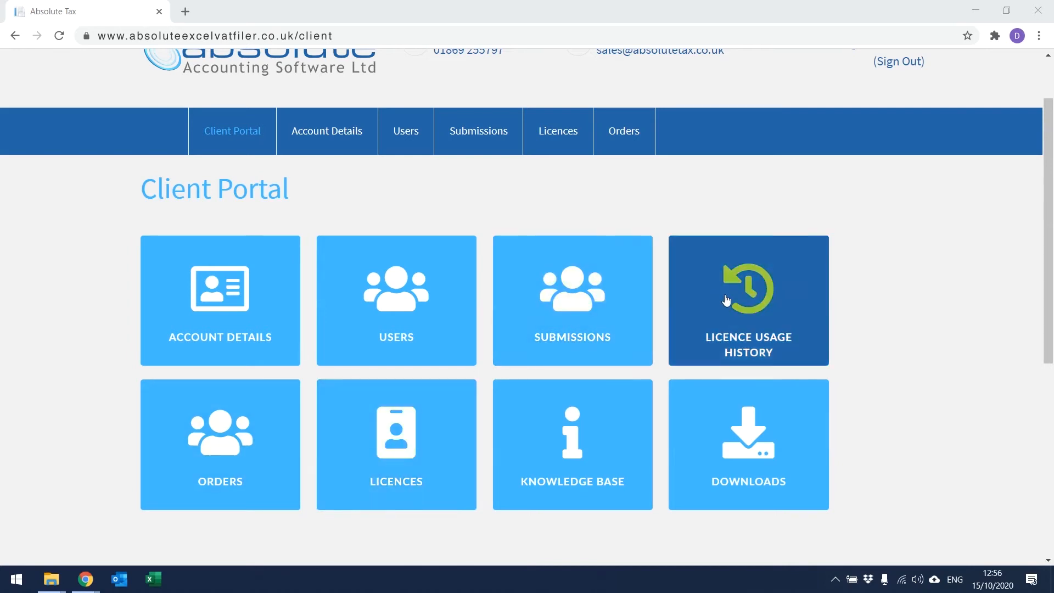
Open Licence Usage History, showing 10 licences with 1 used and 9 available
{"action": "left_click", "coordinate": [726, 300]}
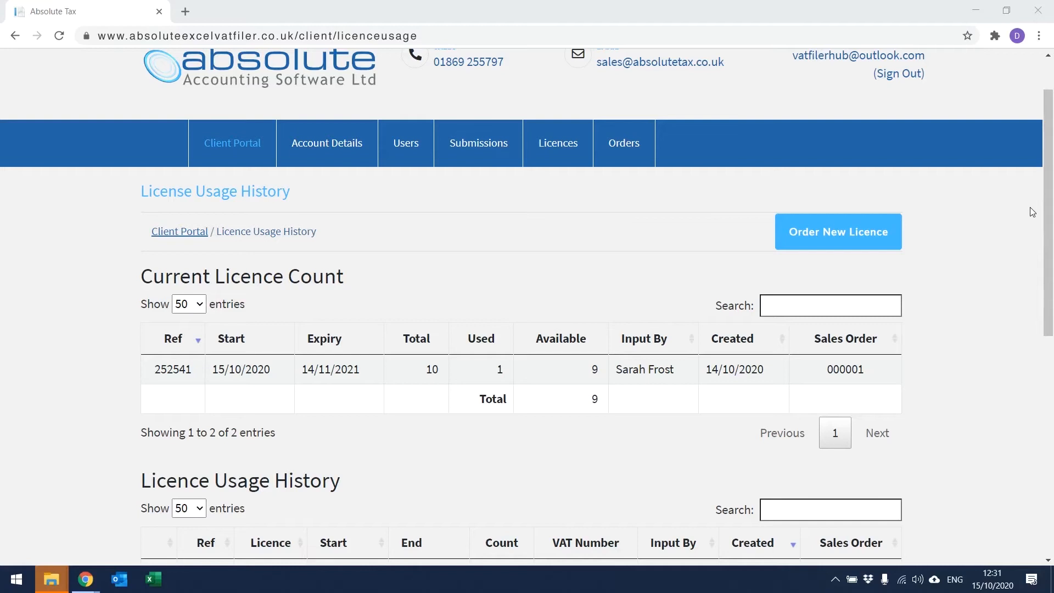
Order 10 new licences at £40.00 and continue to the order summary
{"action": "left_click", "coordinate": [878, 229]}
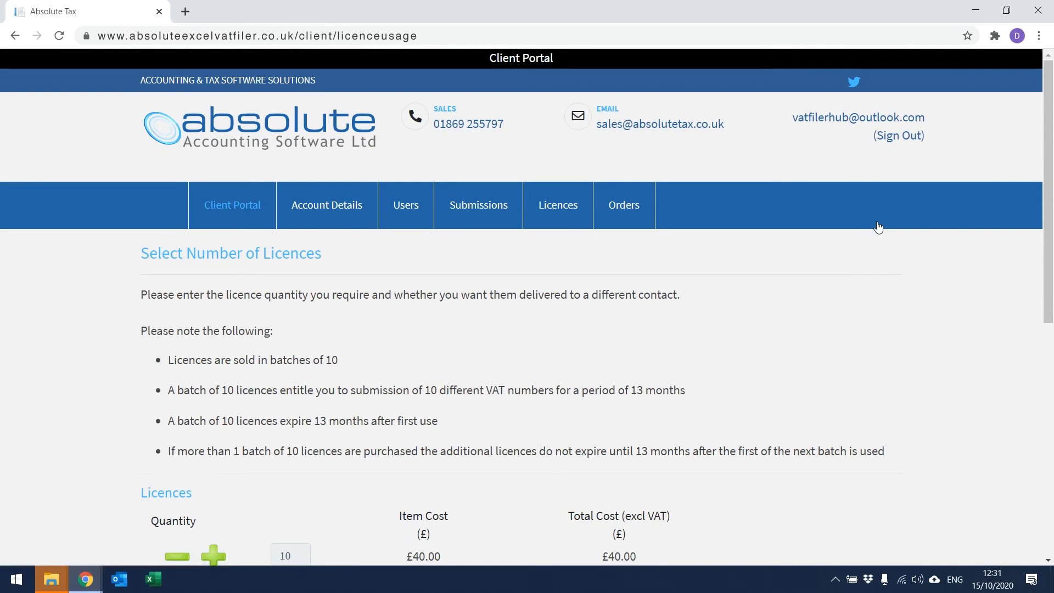
{"action": "left_click_drag", "start_coordinate": [1051, 185], "coordinate": [1051, 242]}
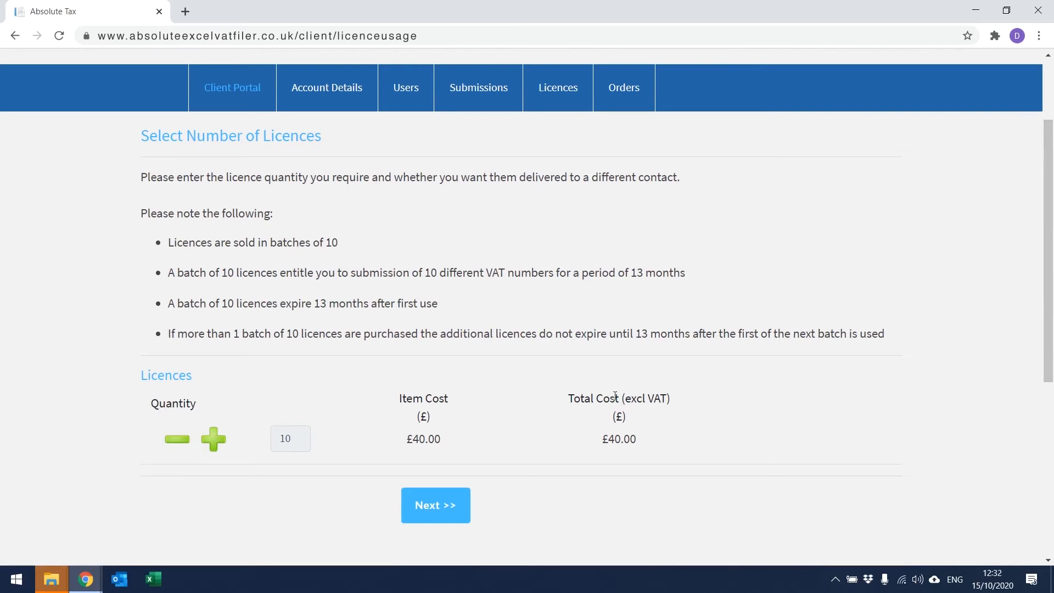
{"action": "left_click", "coordinate": [460, 502]}
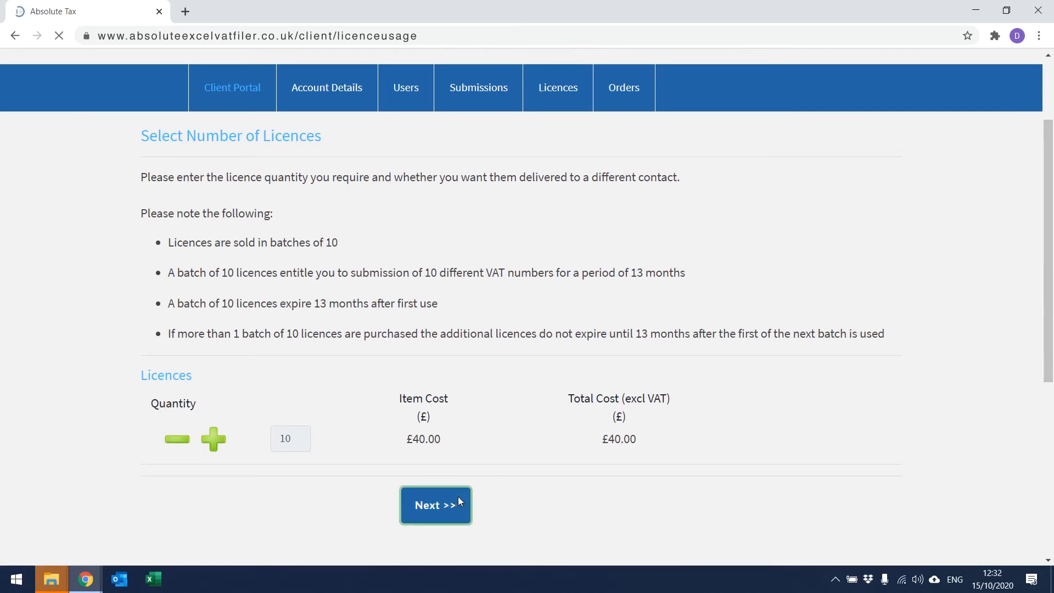
Read through the EULA and agree to the terms and conditions
{"action": "left_click_drag", "start_coordinate": [1048, 204], "coordinate": [1051, 236]}
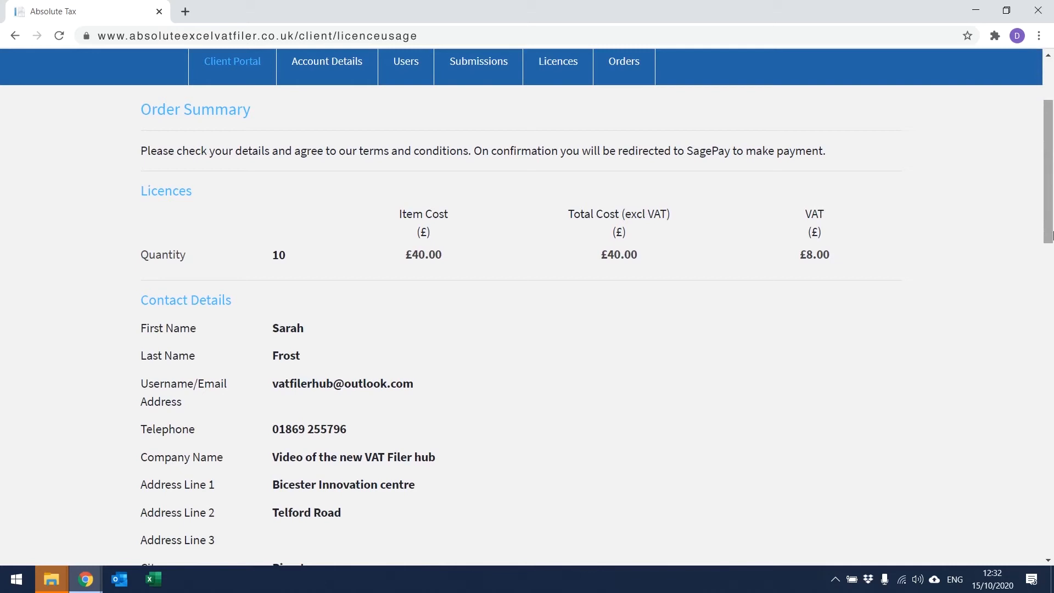
{"action": "left_click_drag", "start_coordinate": [1051, 236], "coordinate": [1052, 421]}
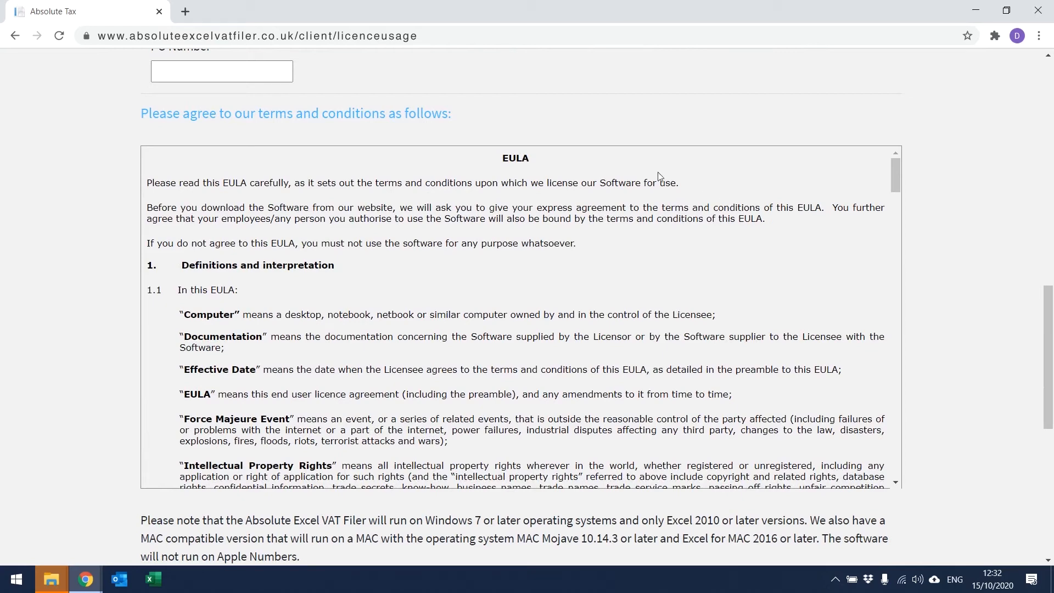
{"action": "left_click_drag", "start_coordinate": [894, 172], "coordinate": [939, 468]}
{"action": "left_click_drag", "start_coordinate": [1049, 391], "coordinate": [1052, 455]}
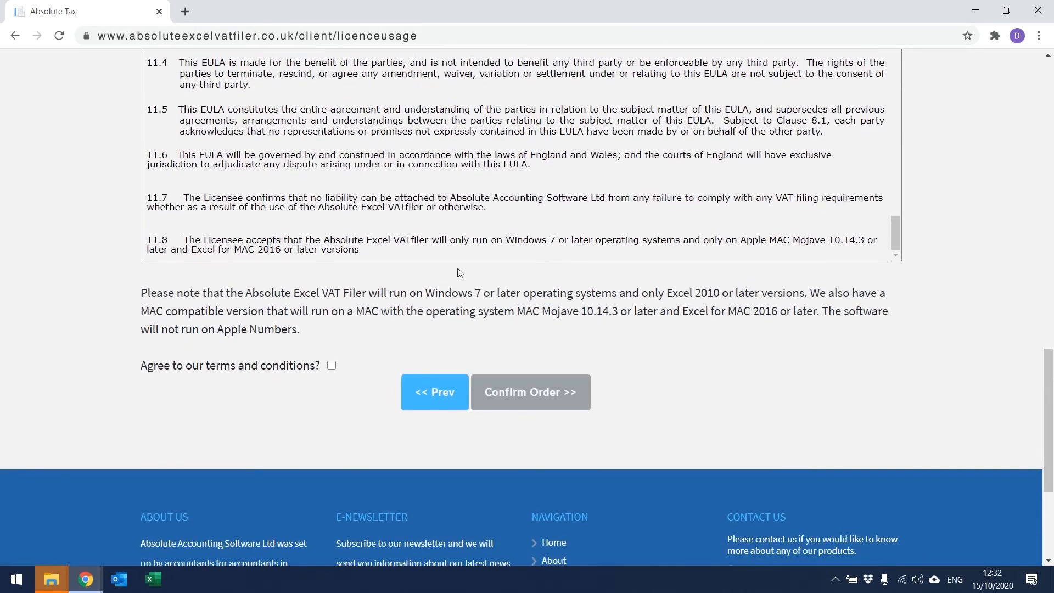
{"action": "left_click", "coordinate": [332, 367]}
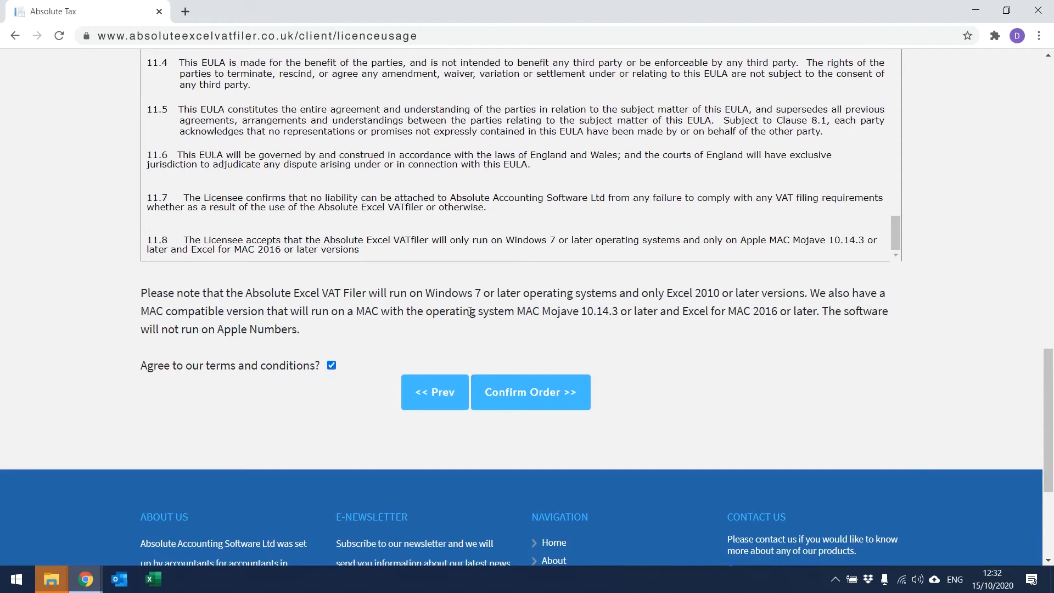
Confirm the licence order, choose Visa in Sage Pay and paste in the card number
{"action": "left_click", "coordinate": [535, 392]}
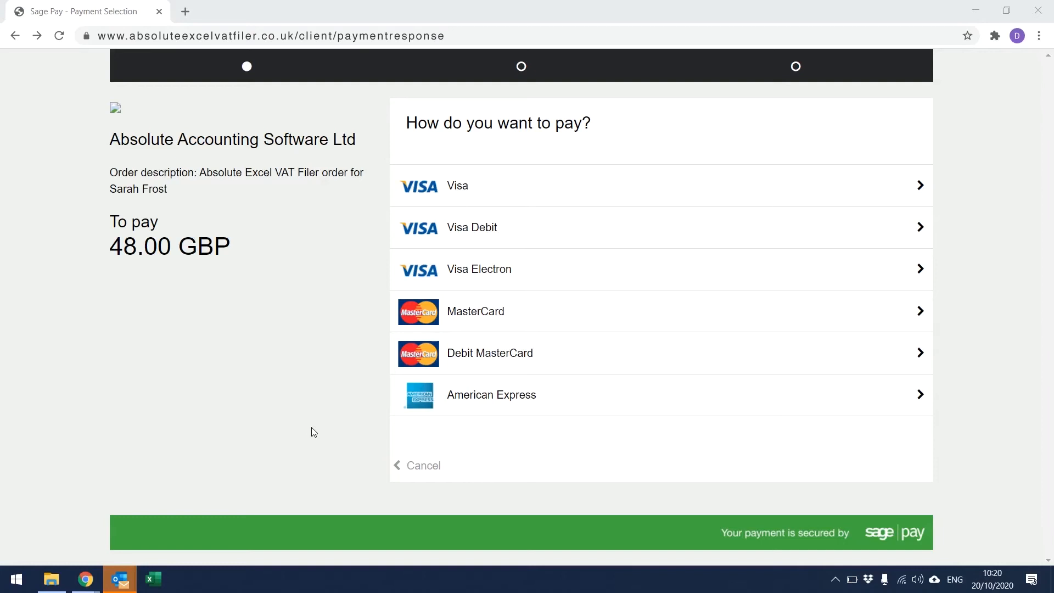
{"action": "left_click", "coordinate": [552, 201]}
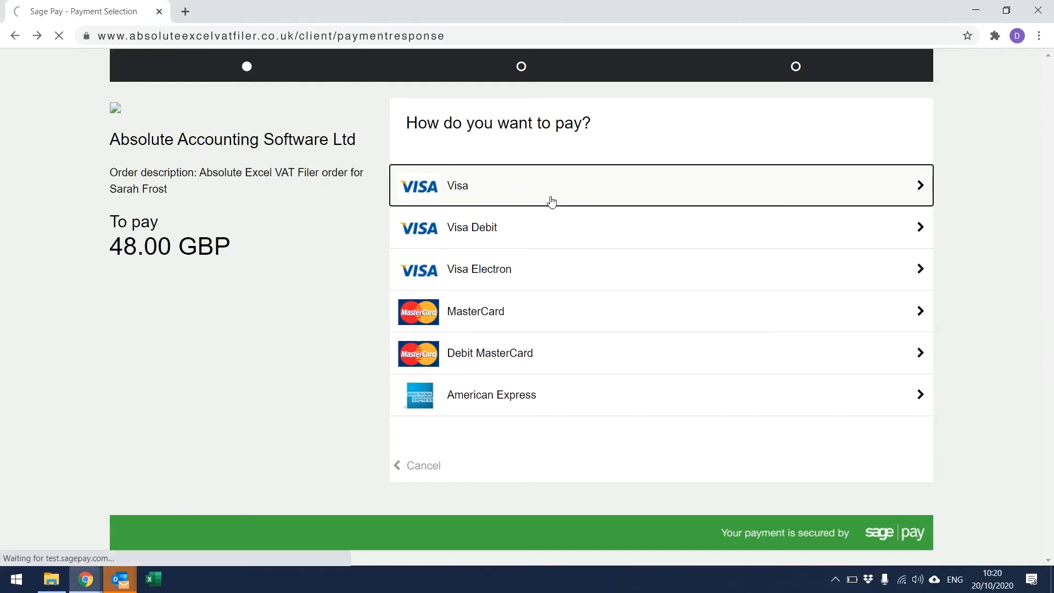
{"action": "right_click", "coordinate": [491, 277]}
{"action": "left_click", "coordinate": [523, 364]}
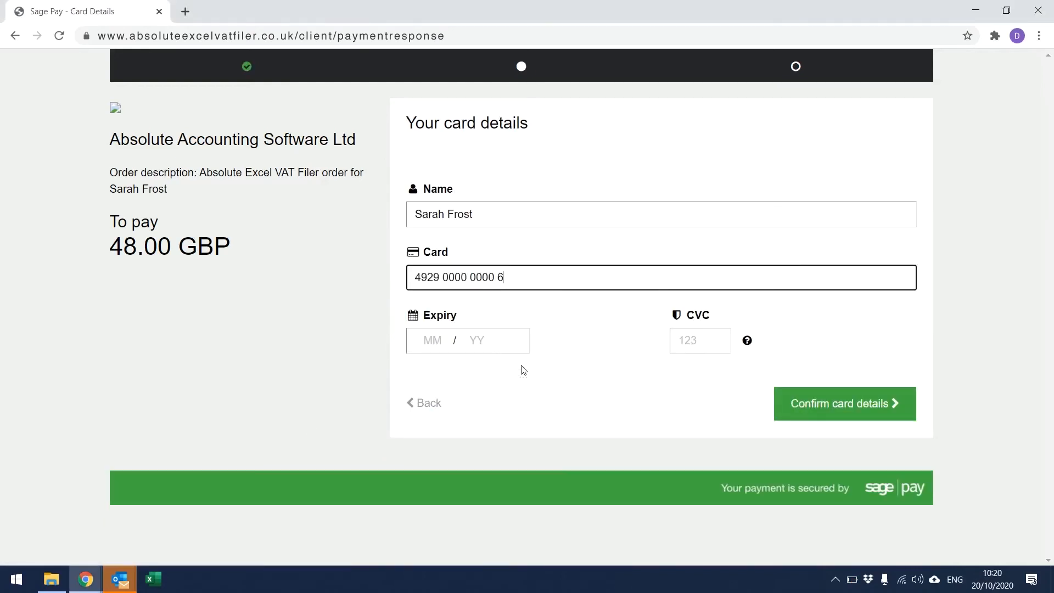
Fill in the card's expiry date and CVC security code
{"action": "left_click", "coordinate": [443, 338]}
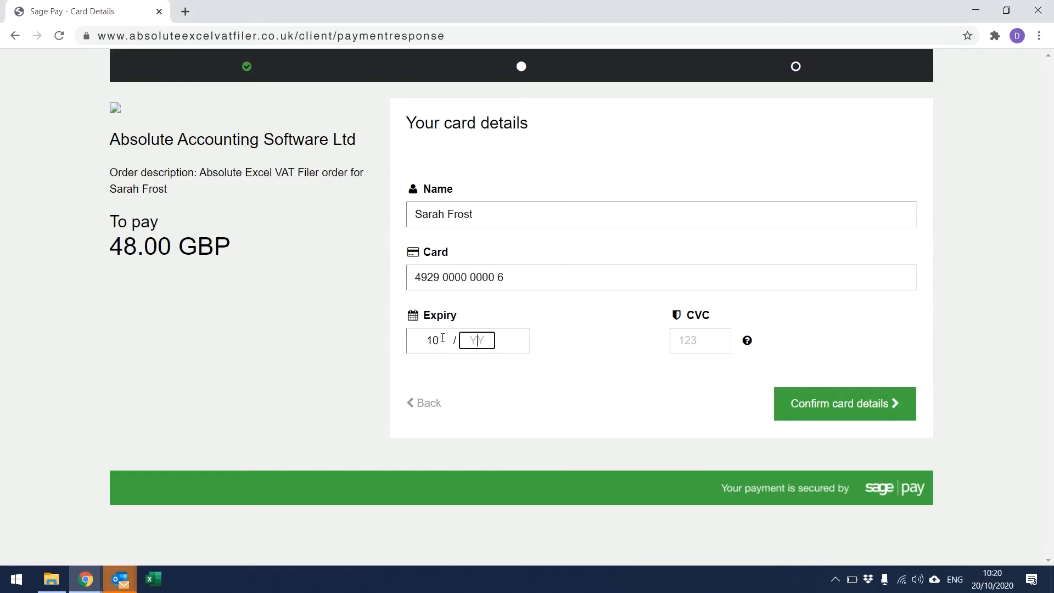
{"action": "key", "text": "Tab"}
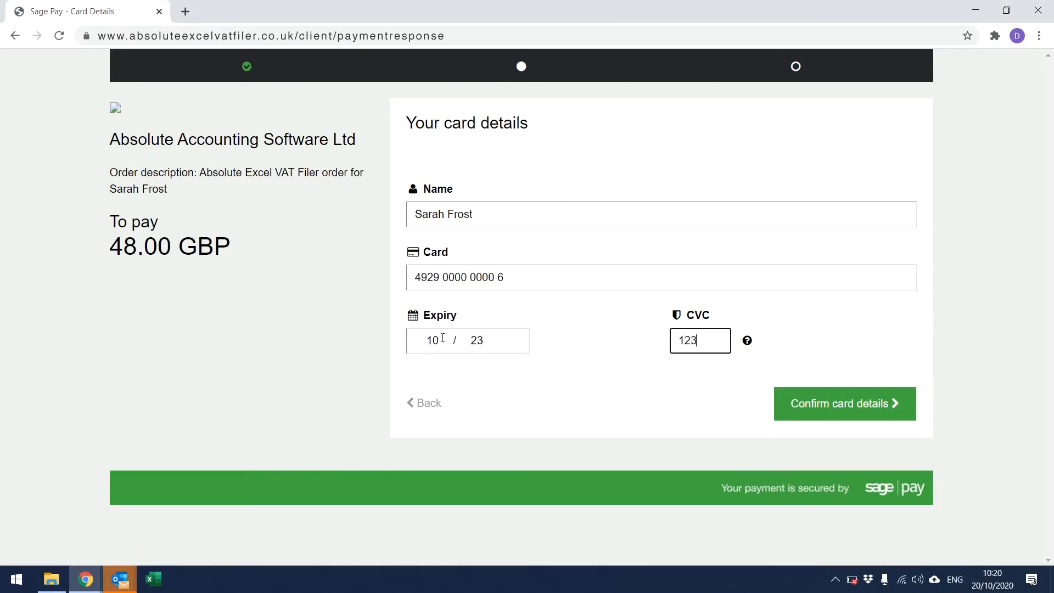
Confirm the Visa card, expand Payment Details and pay the 48.00 GBP order
{"action": "left_click", "coordinate": [822, 399]}
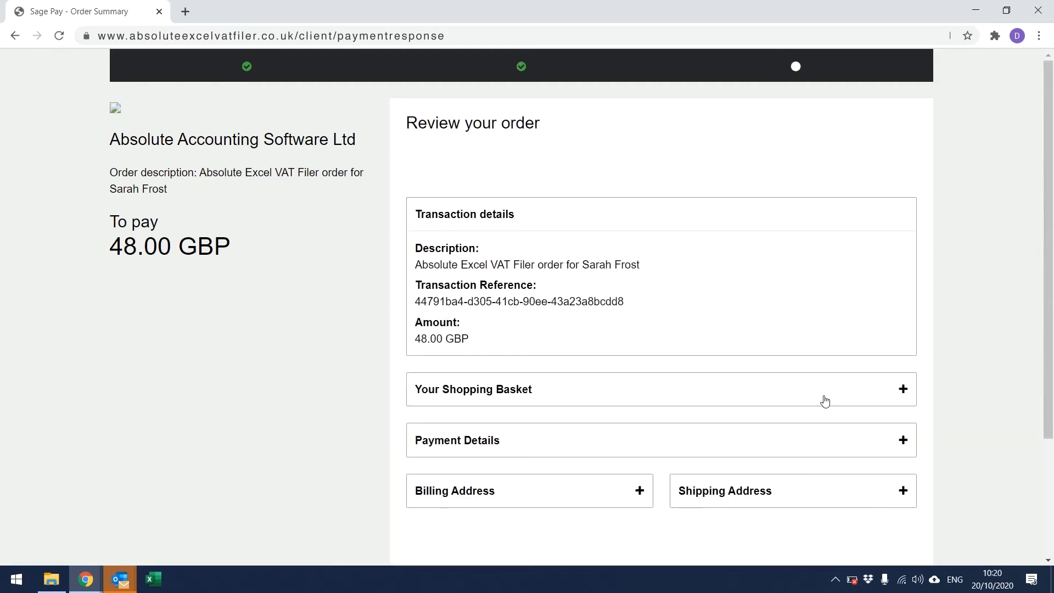
{"action": "scroll", "coordinate": [1048, 316], "scroll_direction": "down", "scroll_amount": 2}
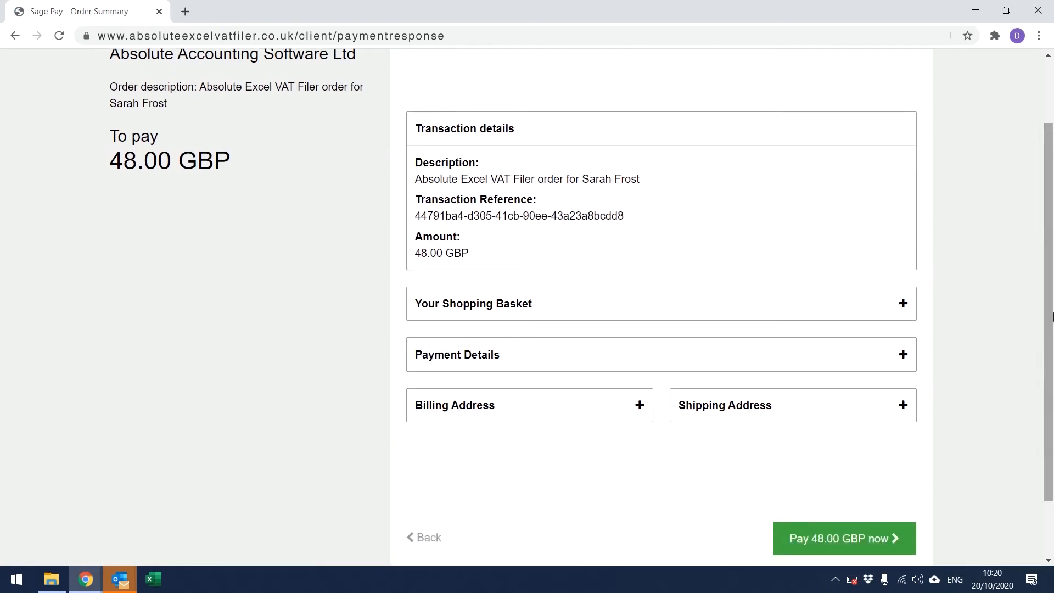
{"action": "left_click", "coordinate": [900, 358]}
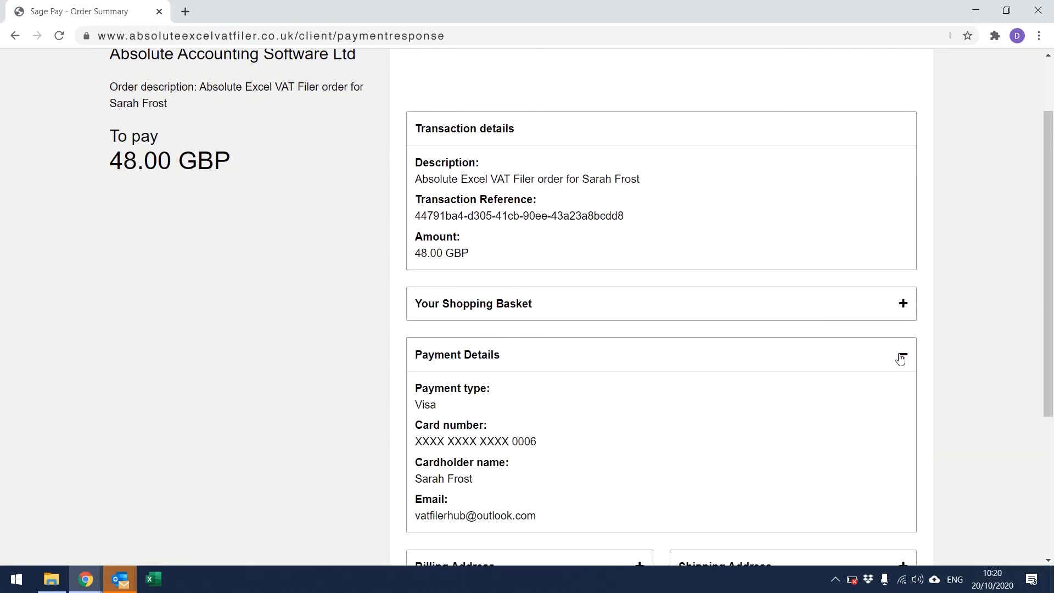
{"action": "scroll", "coordinate": [1048, 357], "scroll_direction": "down", "scroll_amount": 3}
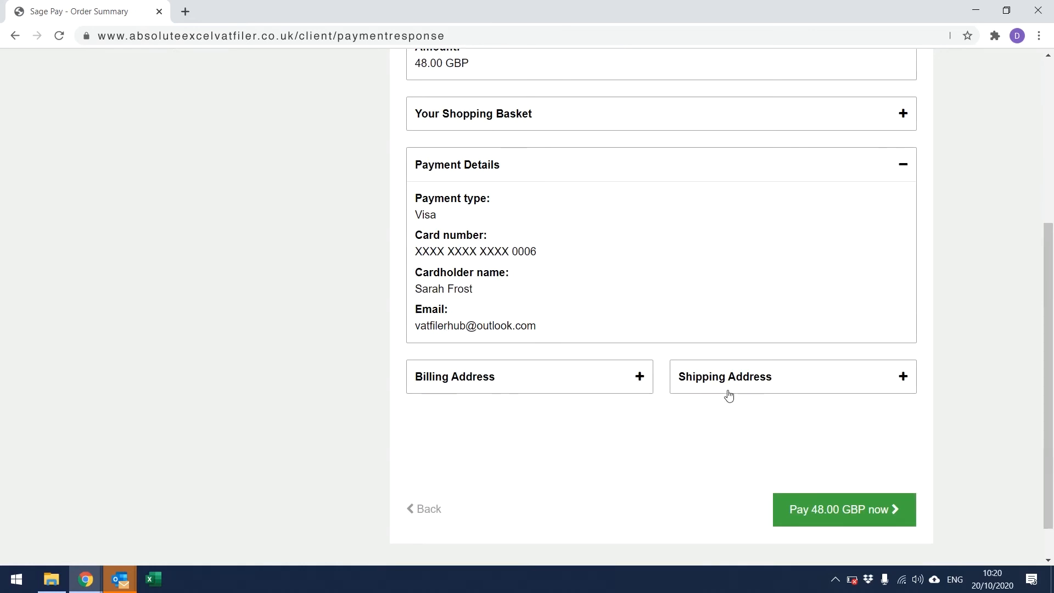
{"action": "left_click", "coordinate": [800, 512]}
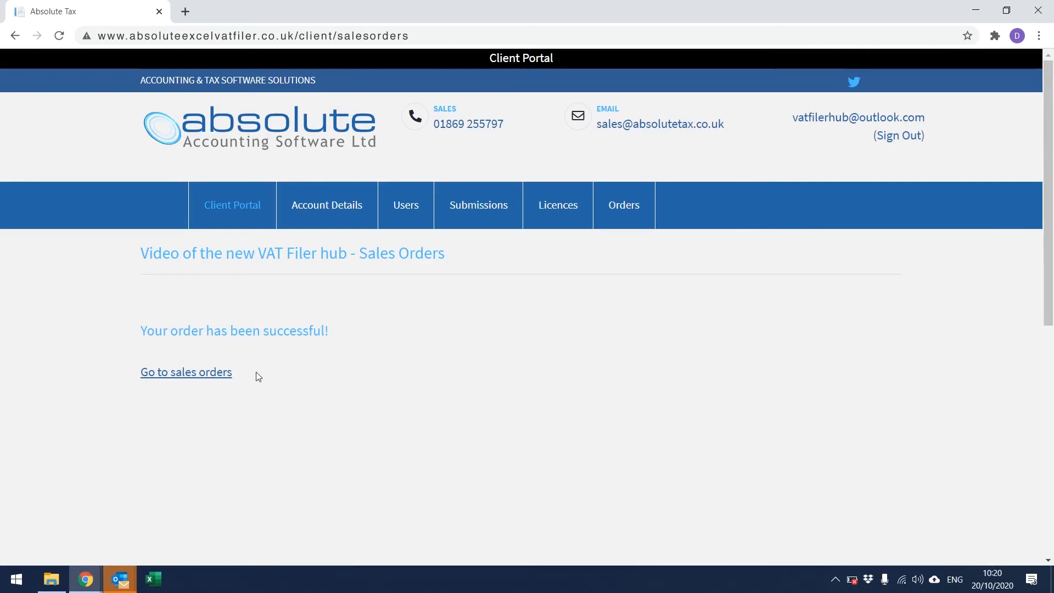
Go to Sales Orders, where the new 10-licence order shows as Completed
{"action": "left_click", "coordinate": [214, 372]}
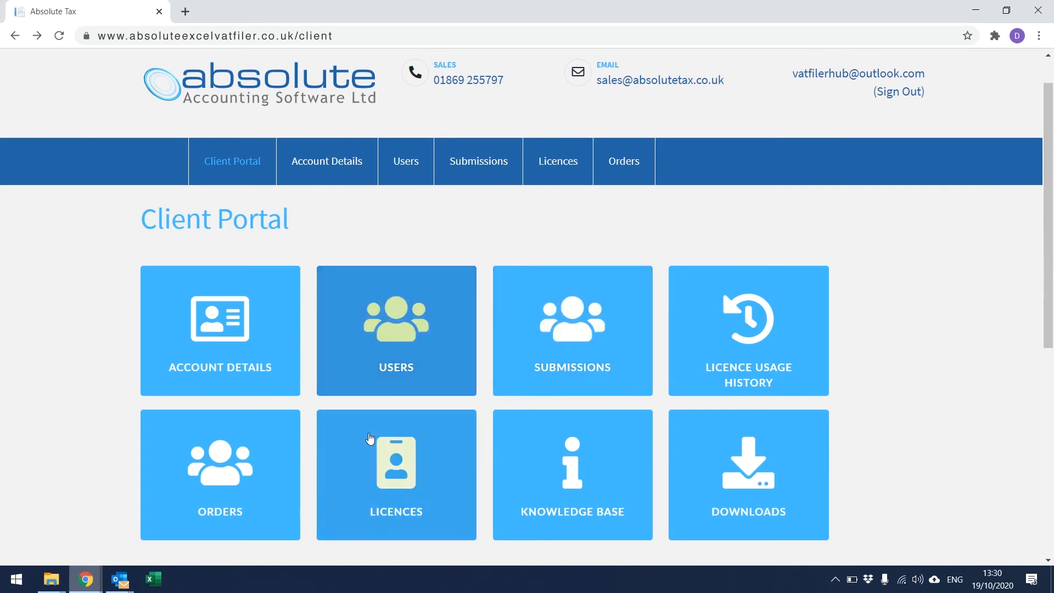
Scroll through the Sales Orders table, then start a new 10-licence order at £40.00
{"action": "left_click", "coordinate": [277, 460]}
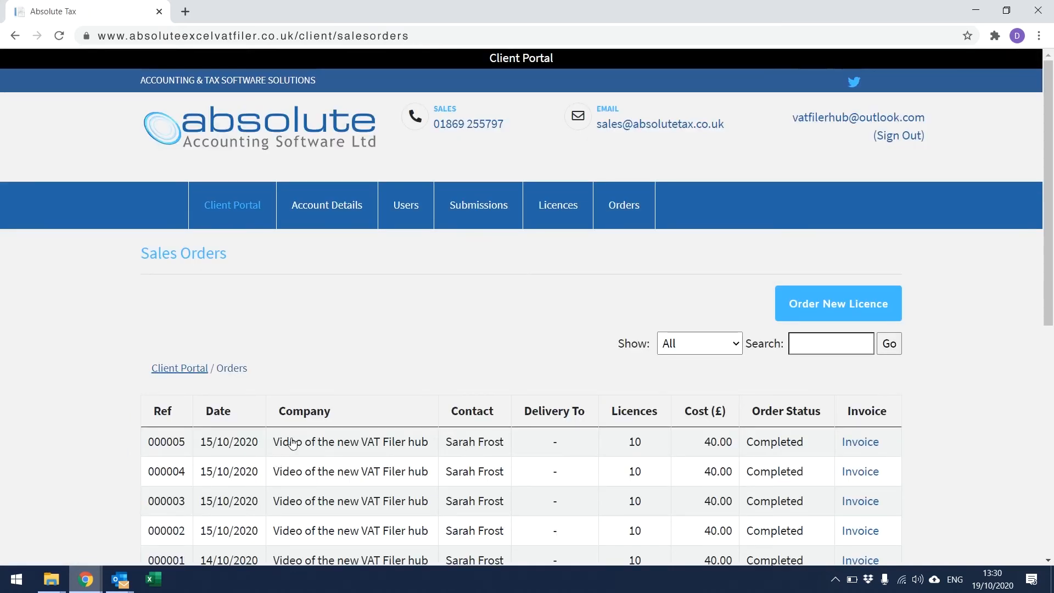
{"action": "left_click_drag", "start_coordinate": [1051, 155], "coordinate": [1052, 229]}
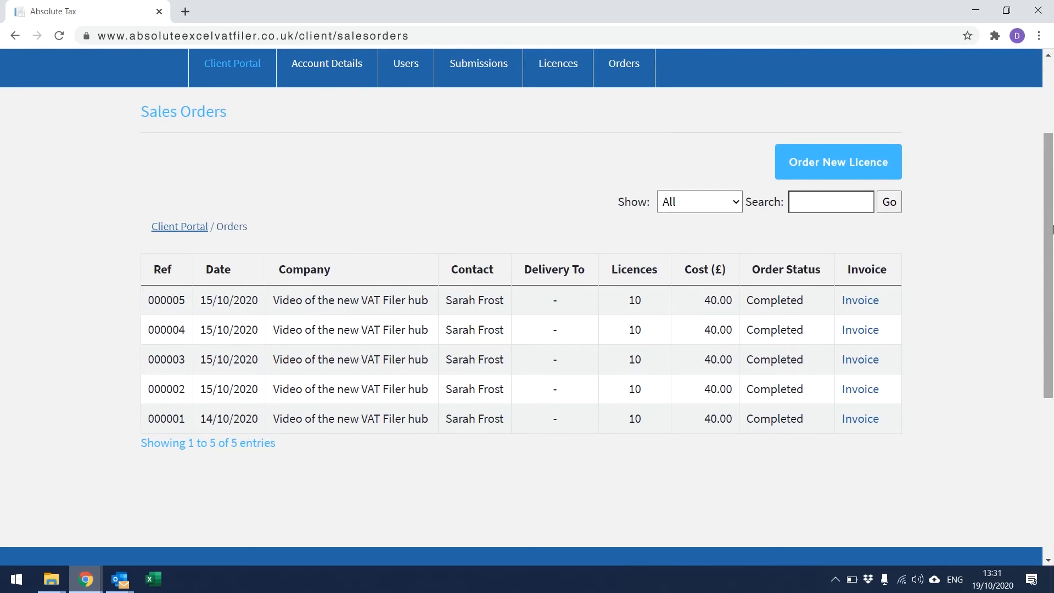
{"action": "left_click", "coordinate": [854, 166]}
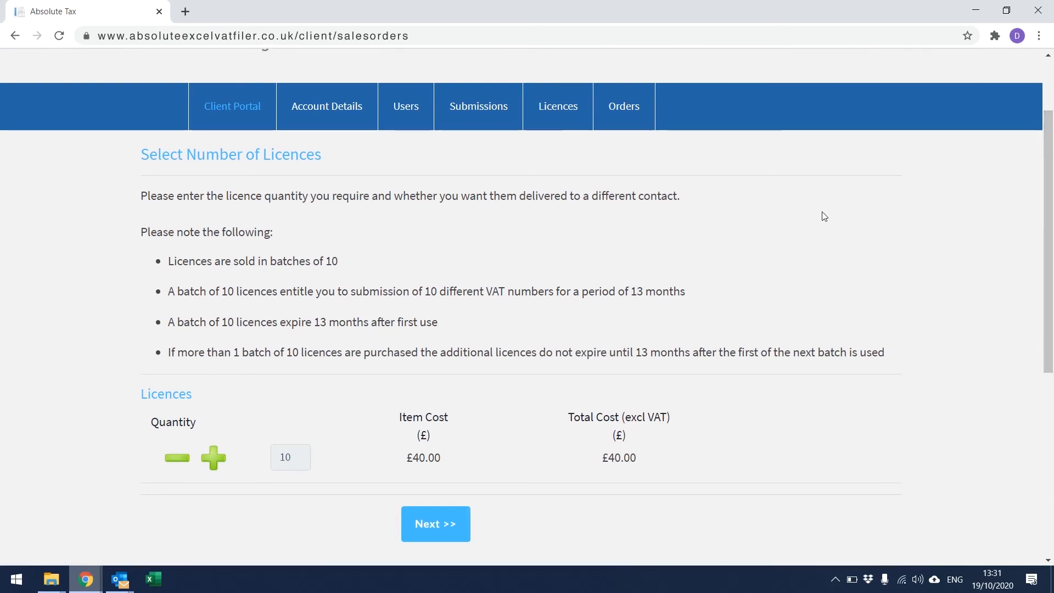
Review the order summary, agree to the terms and conditions, and confirm the 10-licence order
{"action": "left_click", "coordinate": [453, 524]}
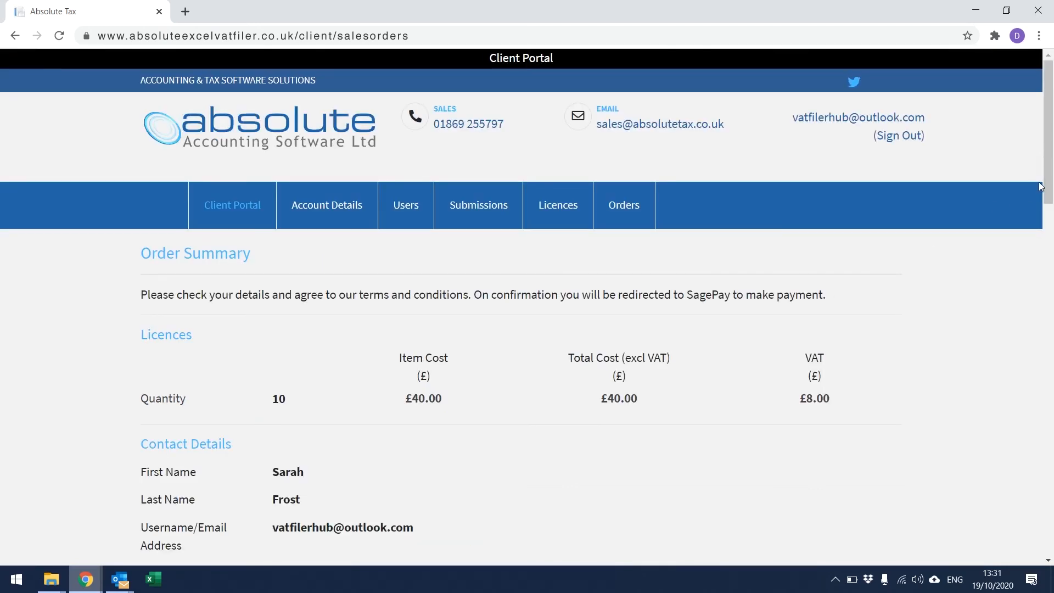
{"action": "left_click_drag", "start_coordinate": [1047, 188], "coordinate": [1051, 496]}
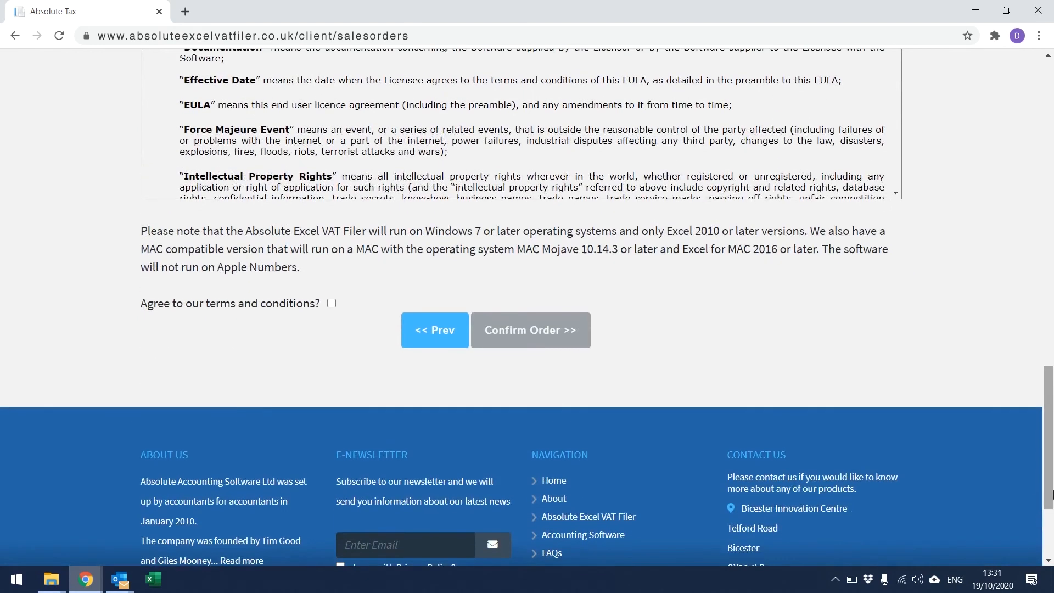
{"action": "left_click", "coordinate": [331, 306]}
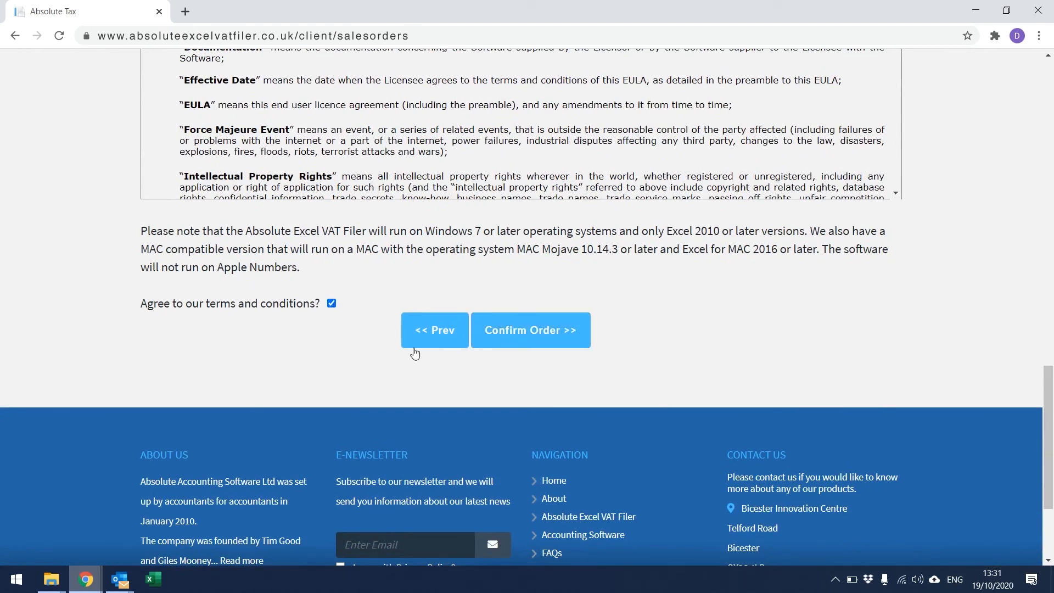
{"action": "left_click", "coordinate": [505, 337]}
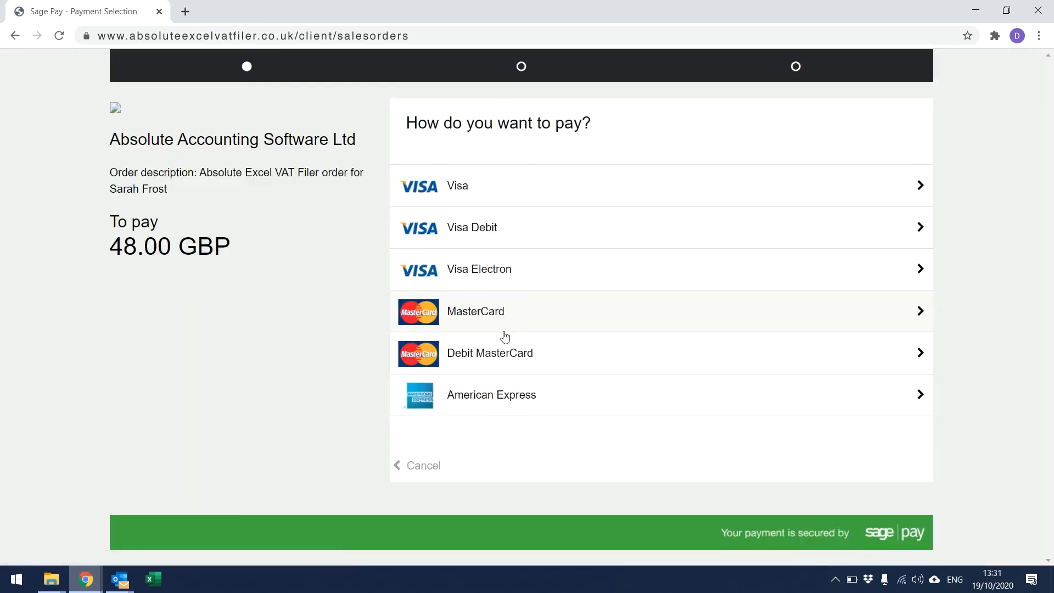
Choose Visa, paste the card number, enter the expiry date and security code, and confirm the card details
{"action": "left_click", "coordinate": [561, 196]}
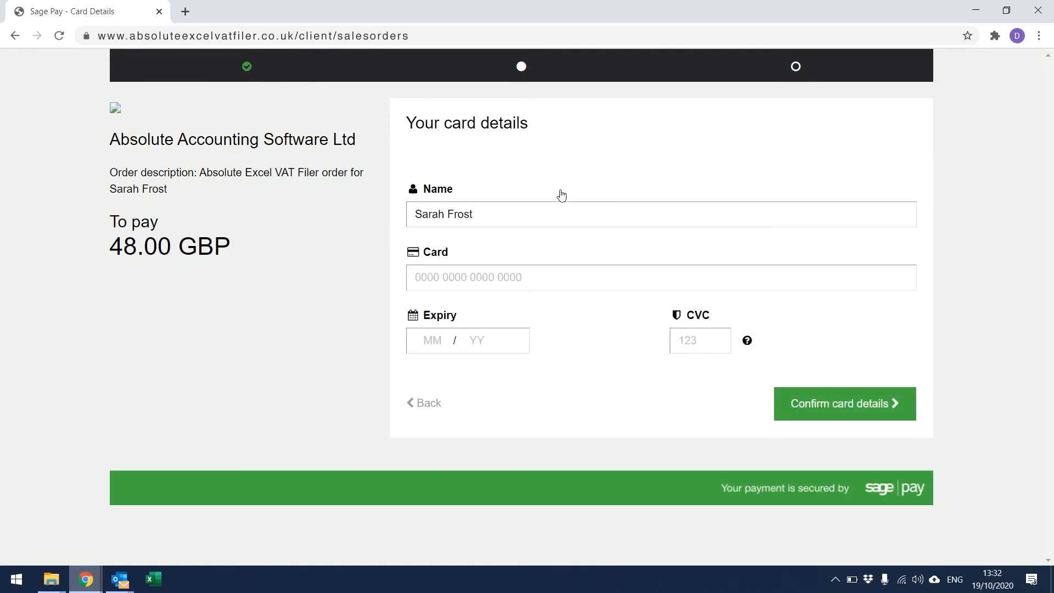
{"action": "right_click", "coordinate": [496, 277]}
{"action": "left_click", "coordinate": [513, 366]}
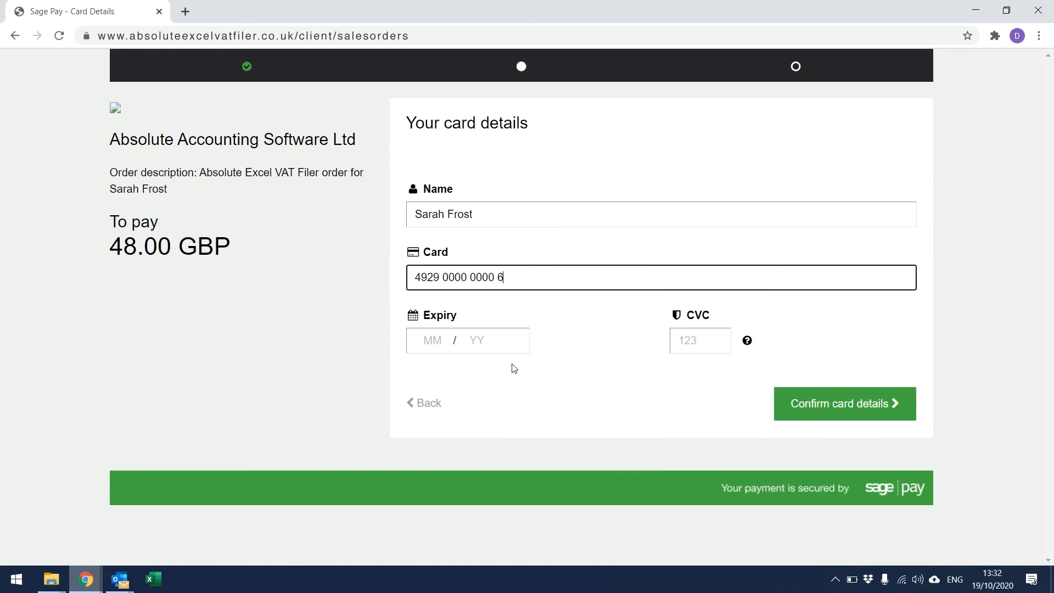
{"action": "left_click", "coordinate": [440, 343]}
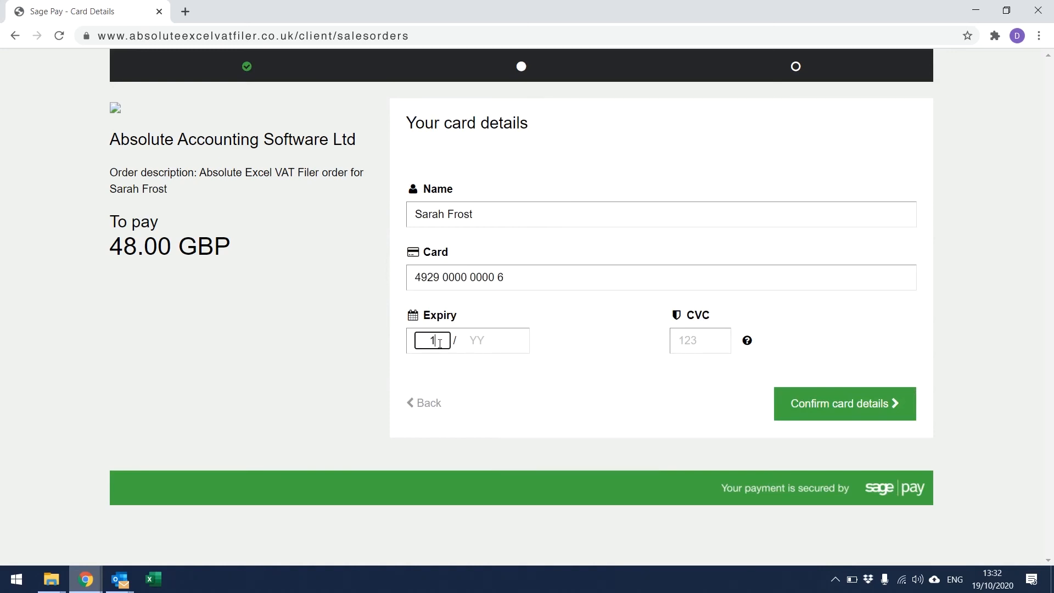
{"action": "key", "text": "Tab"}
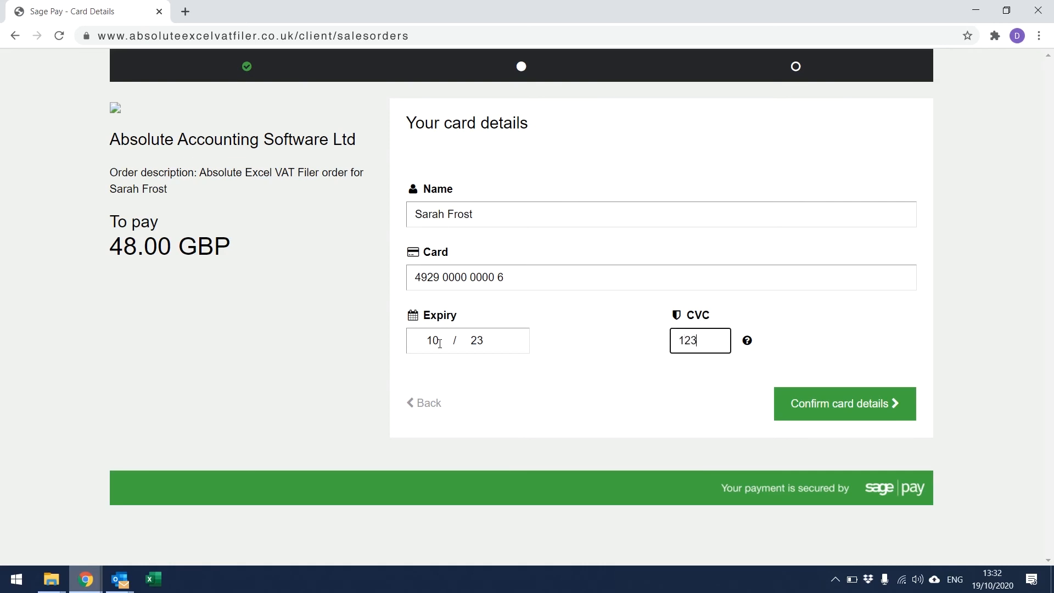
{"action": "left_click", "coordinate": [792, 406]}
Check the basket and billing and shipping addresses, then pay 48.00 GBP
{"action": "left_click_drag", "start_coordinate": [1052, 263], "coordinate": [1052, 340]}
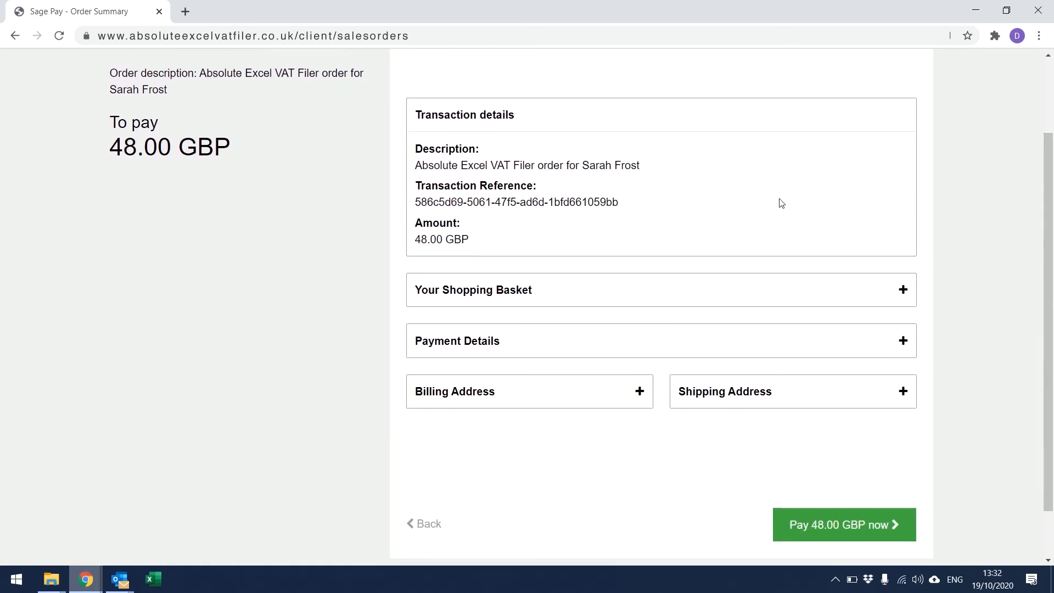
{"action": "left_click", "coordinate": [759, 296]}
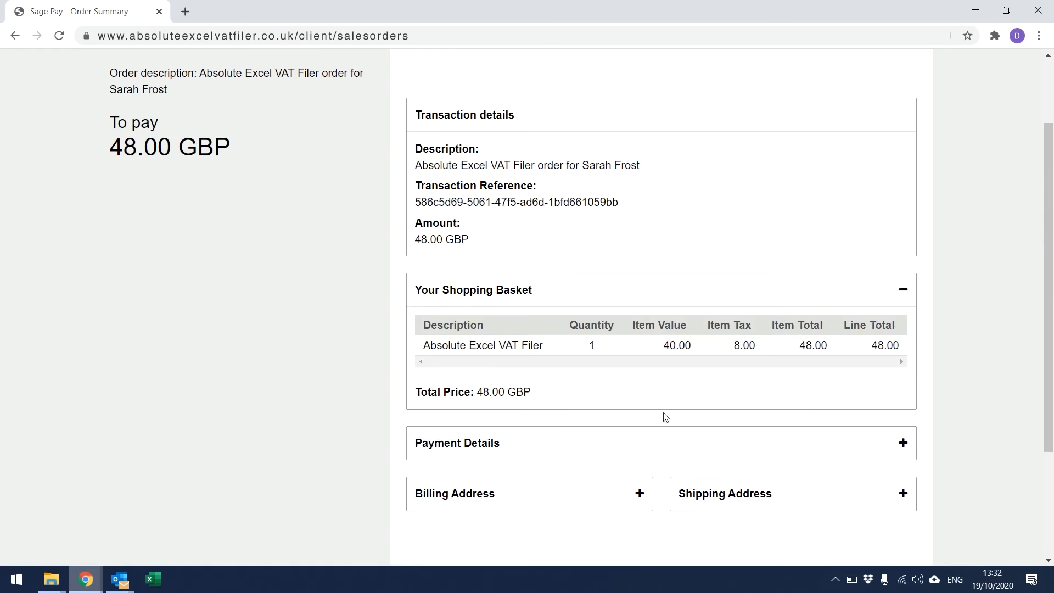
{"action": "left_click", "coordinate": [635, 492]}
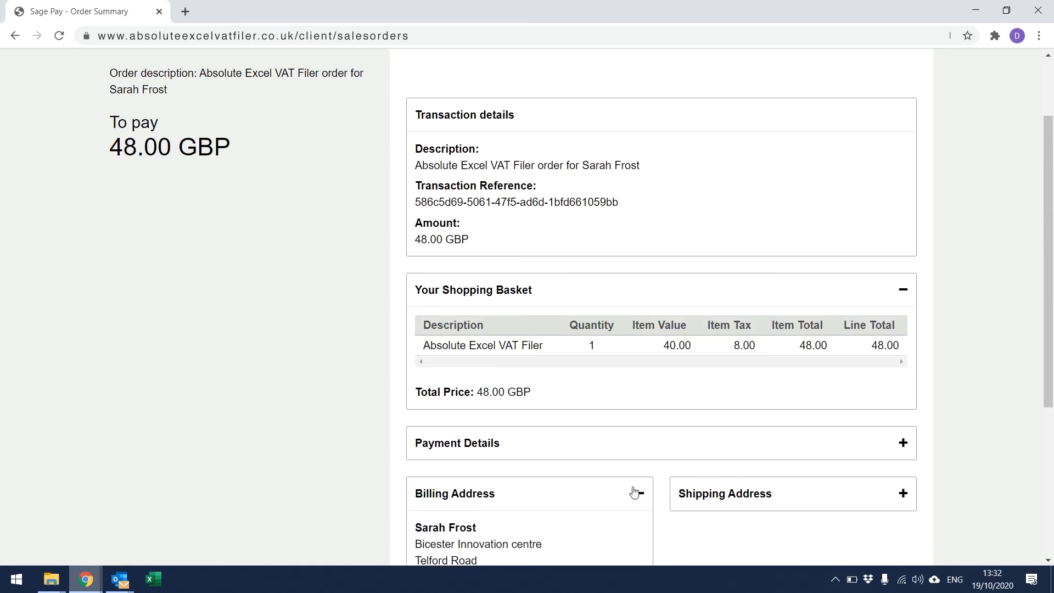
{"action": "left_click", "coordinate": [830, 492]}
{"action": "left_click_drag", "start_coordinate": [1052, 366], "coordinate": [1052, 503]}
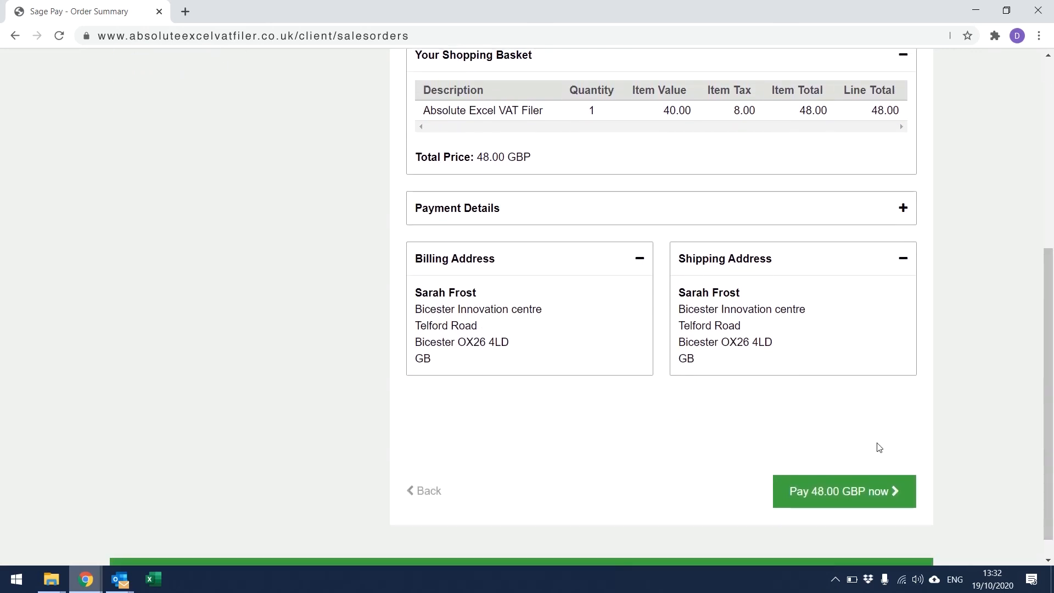
{"action": "left_click", "coordinate": [824, 492]}
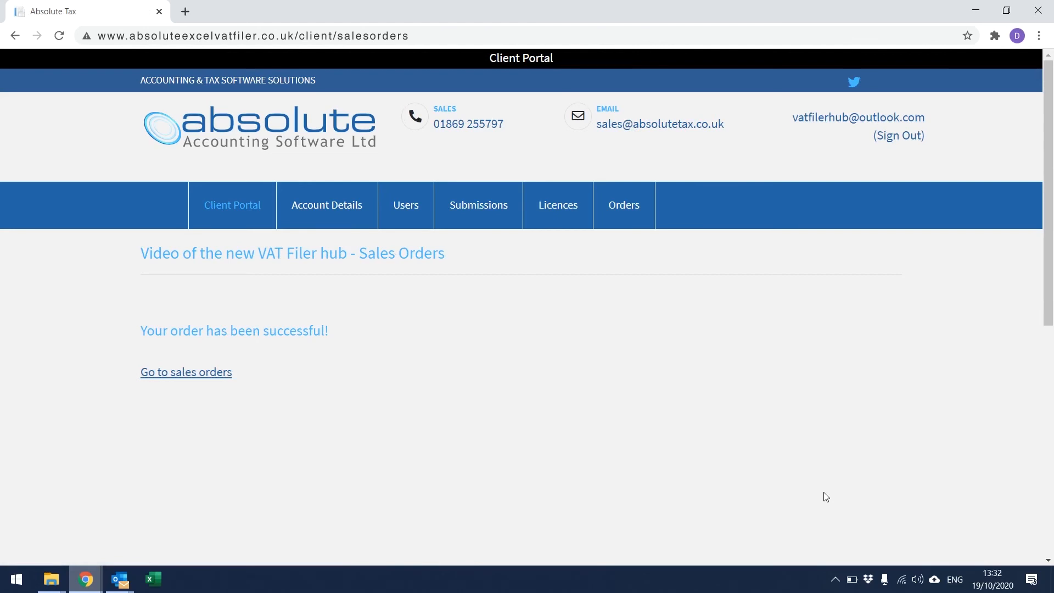
Go to the sales orders list, which shows the new 10-licence £40.00 order as Completed
{"action": "left_click", "coordinate": [225, 372]}
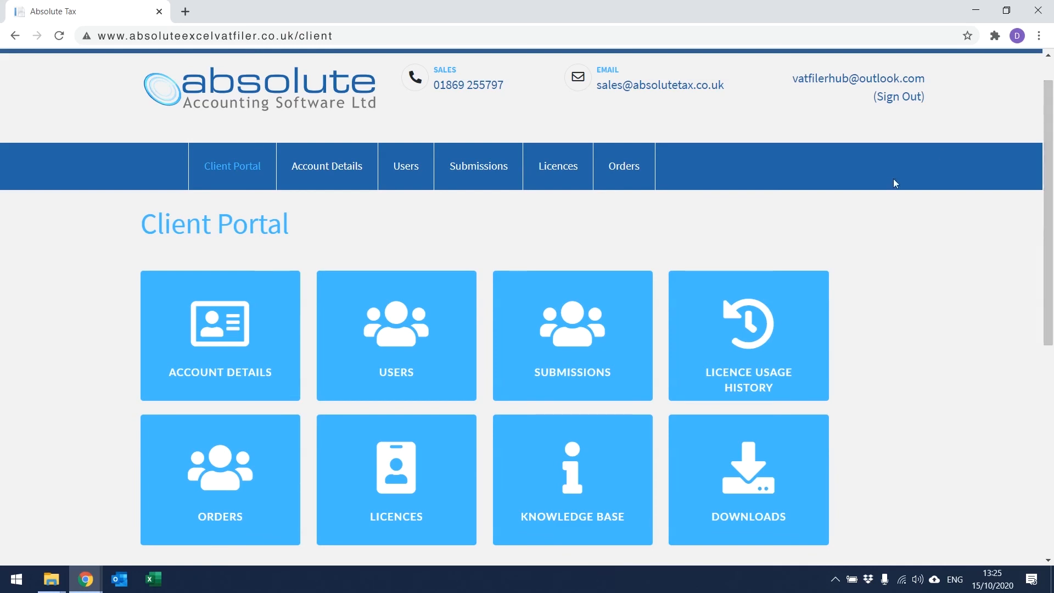
Visit the Licences page, then open the Knowledge Base in a new tab
{"action": "left_click", "coordinate": [449, 474]}
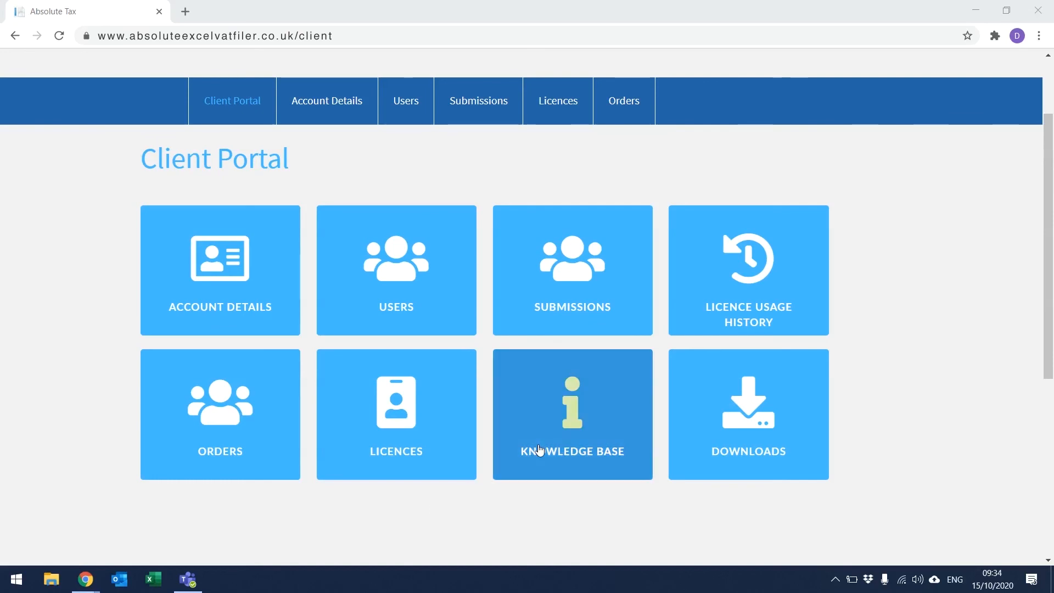
{"action": "left_click", "coordinate": [566, 435]}
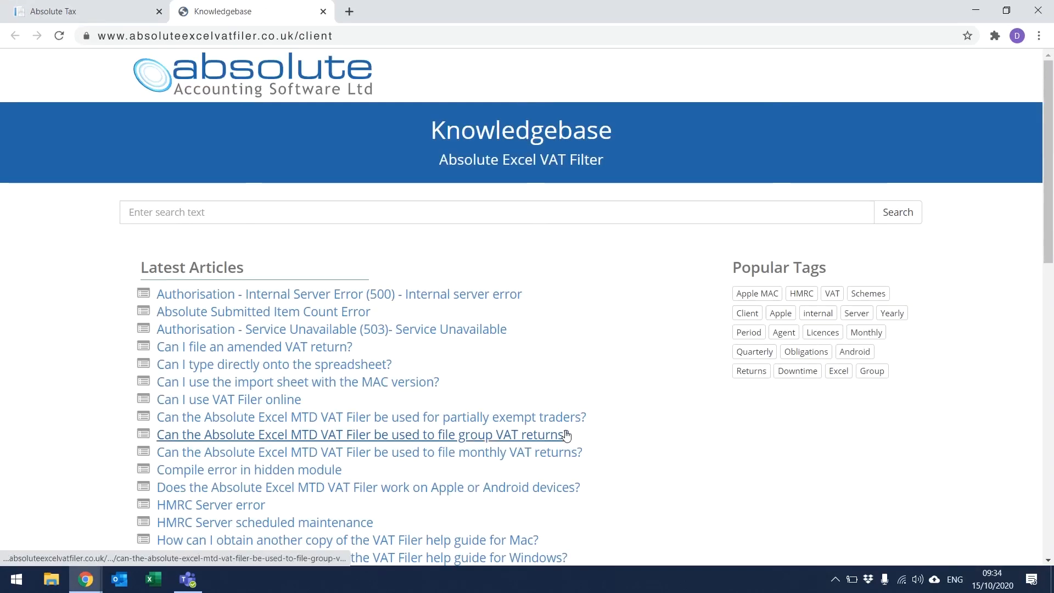